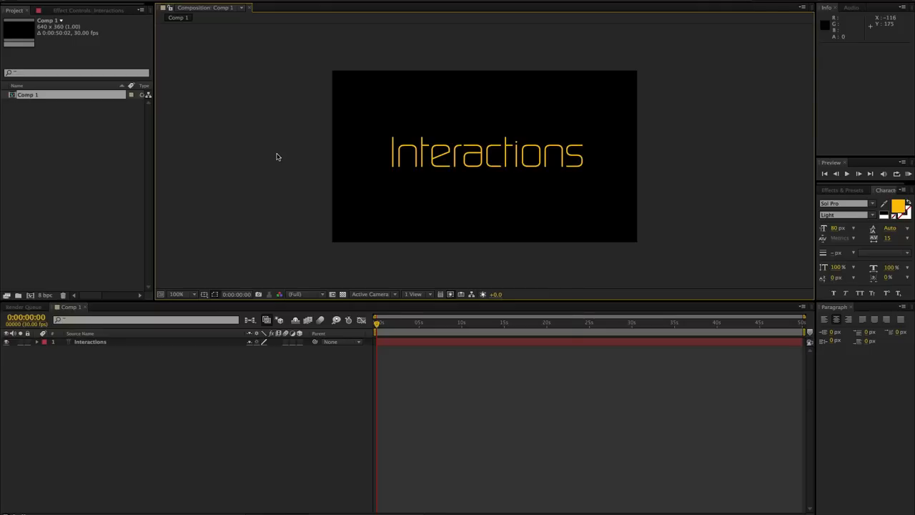
- Create a new 640 x 360 composition with default settings and add a full-size black solid to it
key(ctrl+n)
key(Return)
key(ctrl+y)
key(Return)
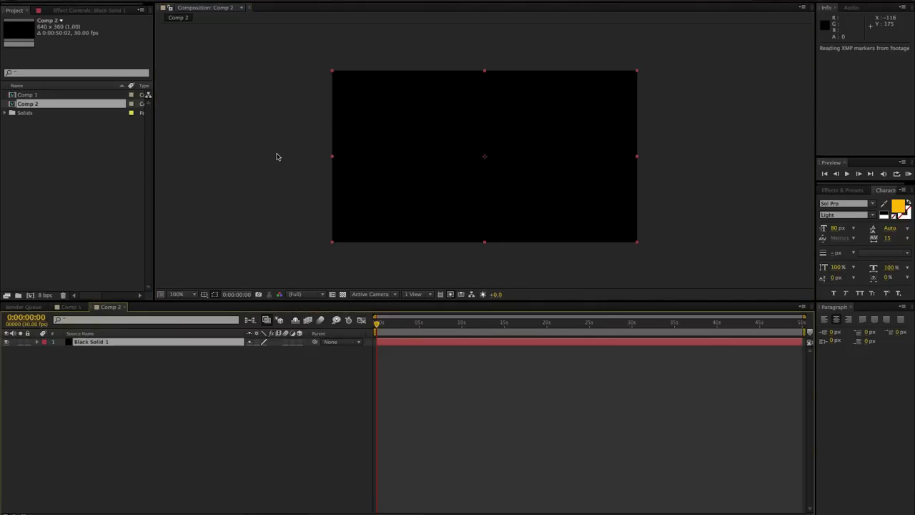
- Apply the Plexus effect to the black solid and add a Primitives geometry object
click(207, 0)
click(200, 1)
click(128, 37)
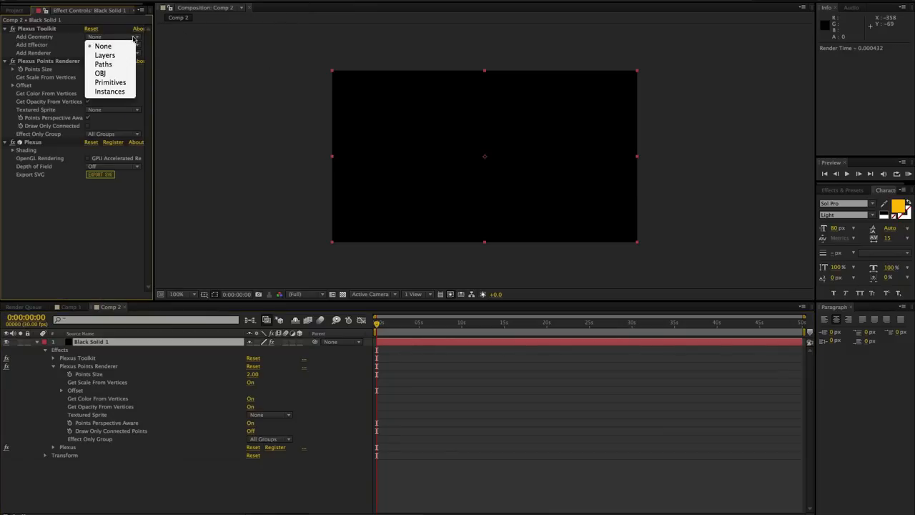
click(126, 83)
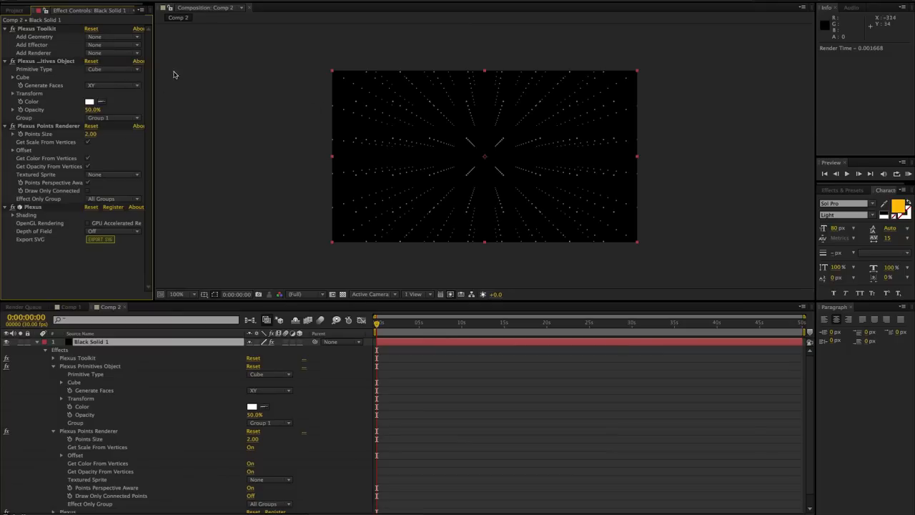
- Set the primitive cube's width, height and depth to 200 and the Points Renderer's points size to 4.8
click(13, 77)
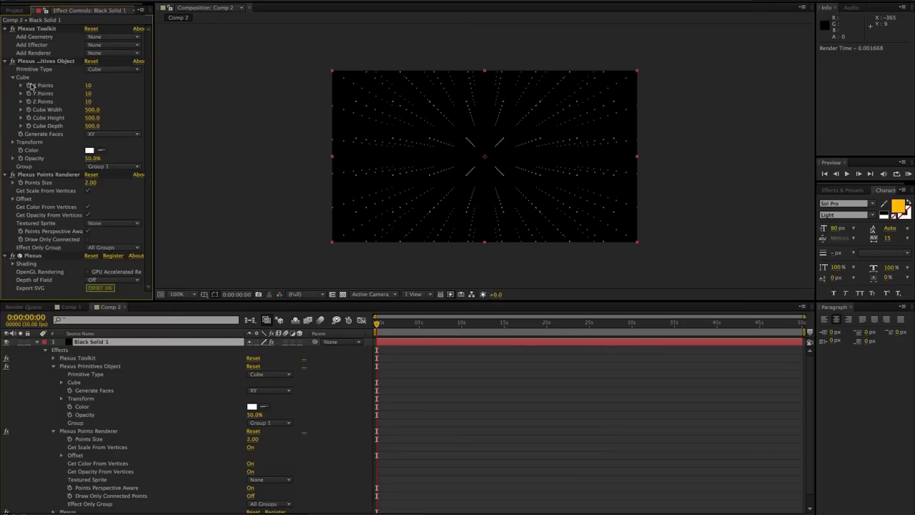
click(87, 110)
key(Tab)
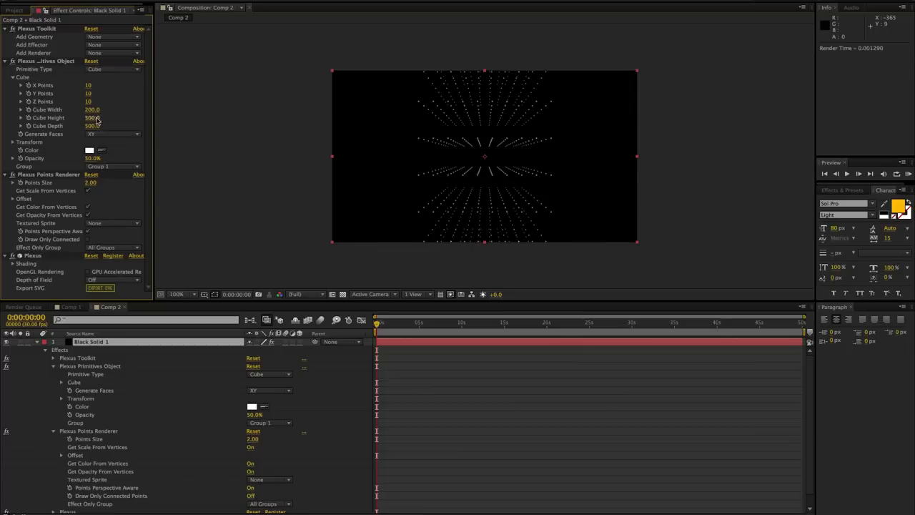
text(200)
key(Tab)
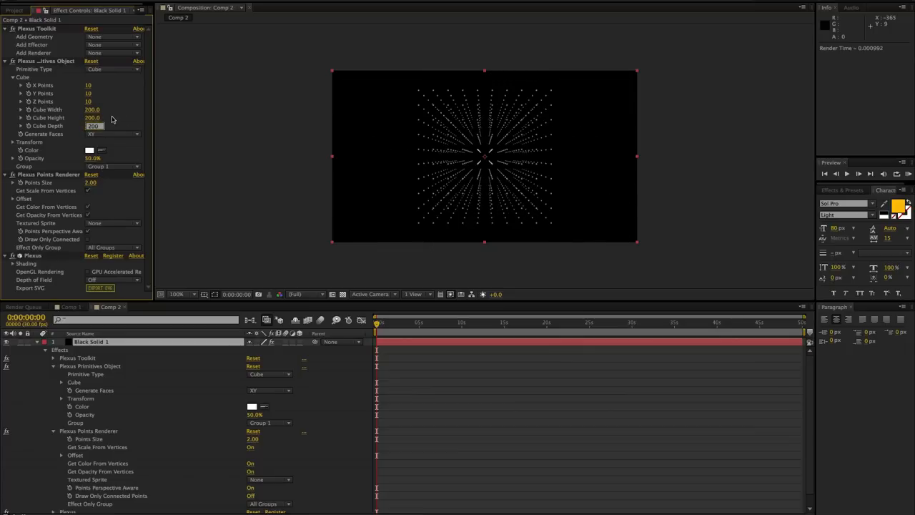
text(200)
key(Return)
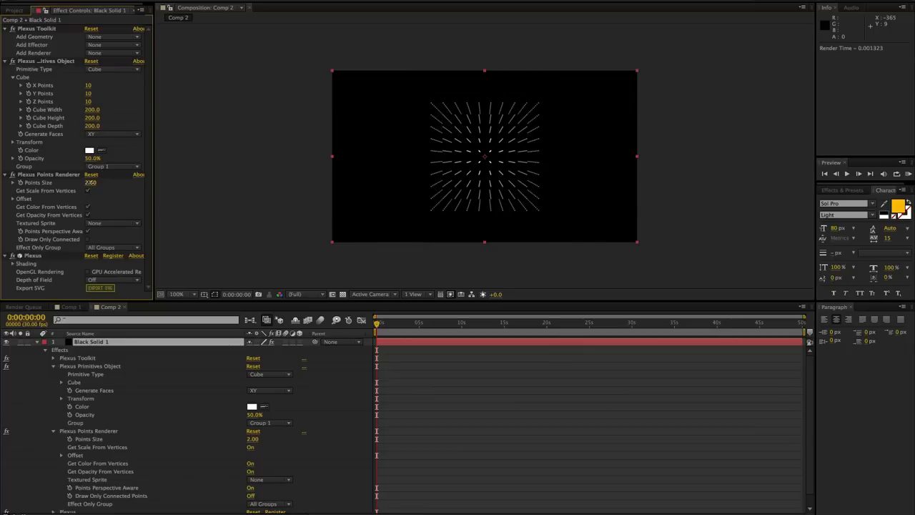
text(4.8)
key(Return)
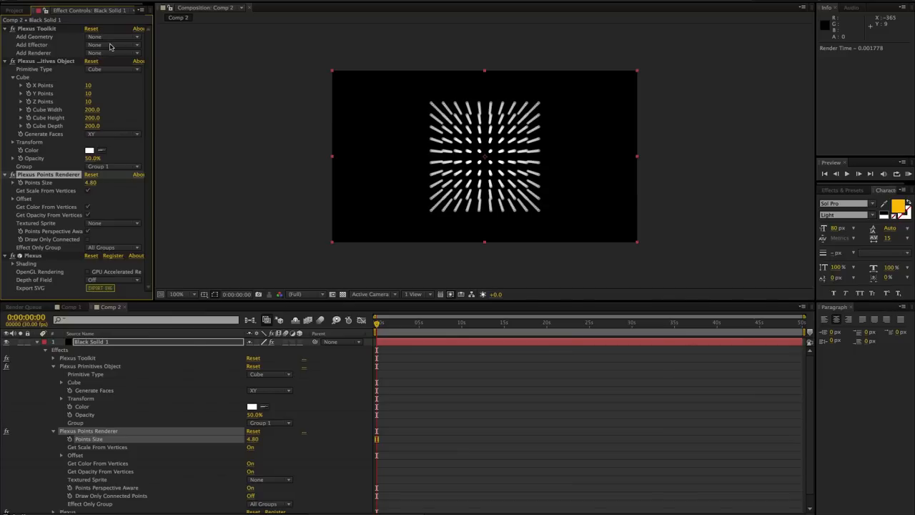
- Add a Noise effector to Plexus and raise its noise amplitude to 918
click(109, 45)
click(105, 63)
drag(89, 199, 494, 167)
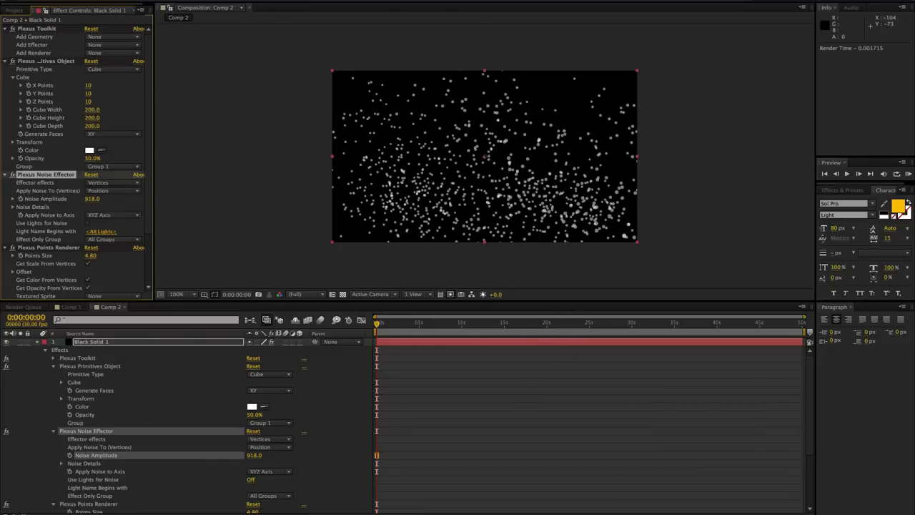
- Add a new camera layer with default settings above the Plexus solid
click(173, 1)
mouse_move(214, 2)
click(337, 19)
click(318, 235)
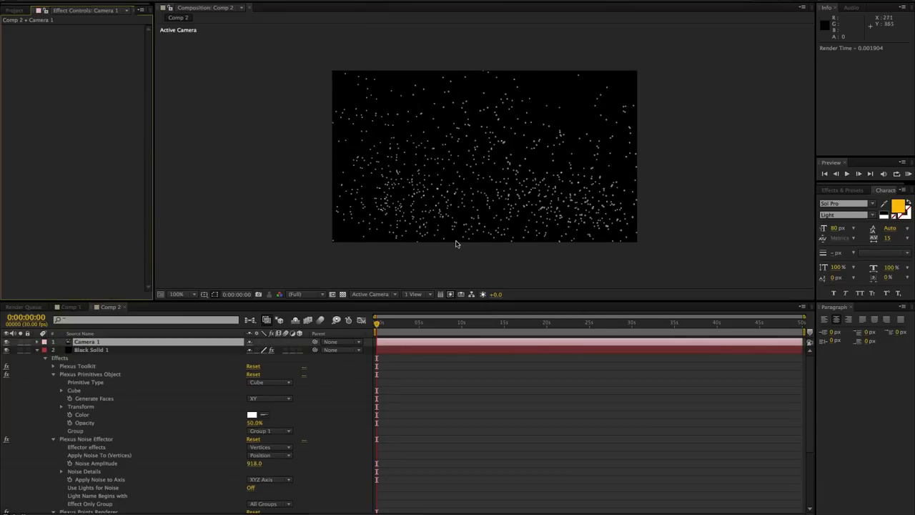
- Increase the points size in the black solid's Plexus Points Renderer to 12.20
click(94, 350)
scroll(104, 208, down, 5)
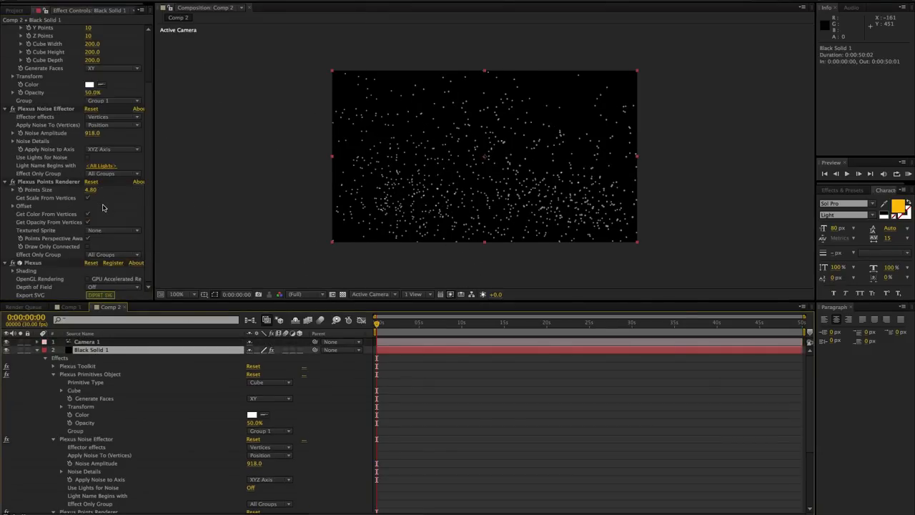
drag(90, 193, 552, 212)
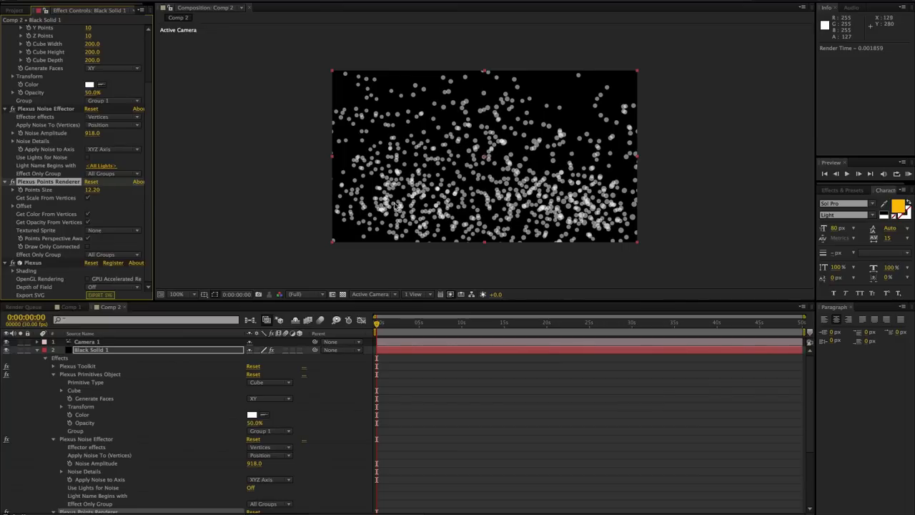
- Orbit the camera around the point cloud and play a short preview from the start of the composition
key(c)
drag(395, 205, 376, 202)
drag(376, 325, 379, 326)
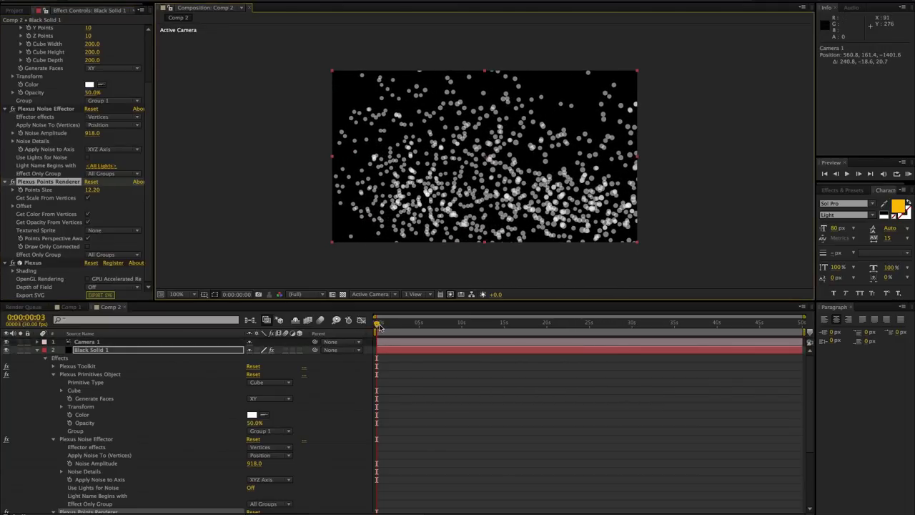
key(space)
key(space)
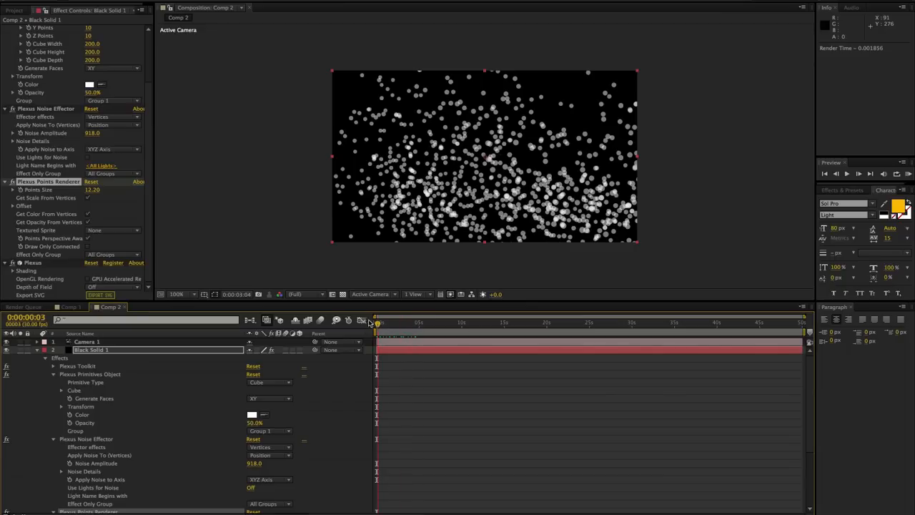
click(373, 323)
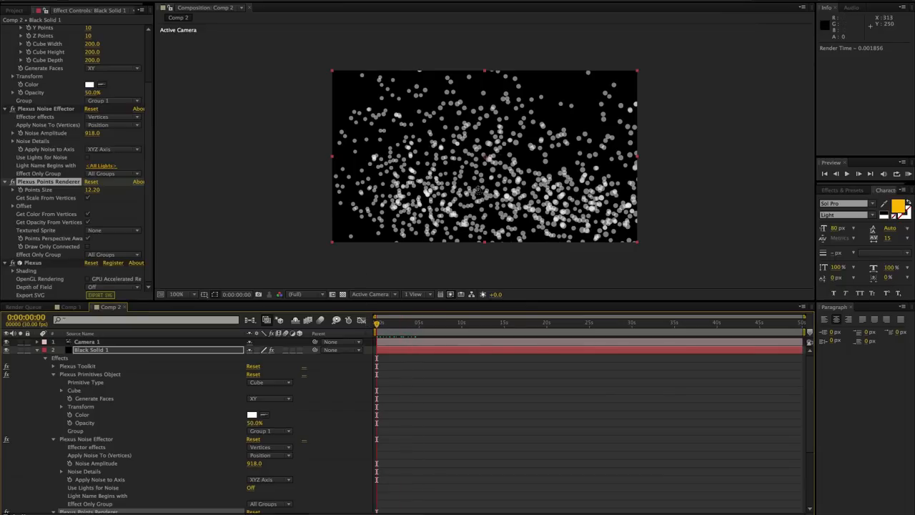
mouse_move(502, 179)
mouse_down()
mouse_move(466, 156)
mouse_move(506, 187)
mouse_up()
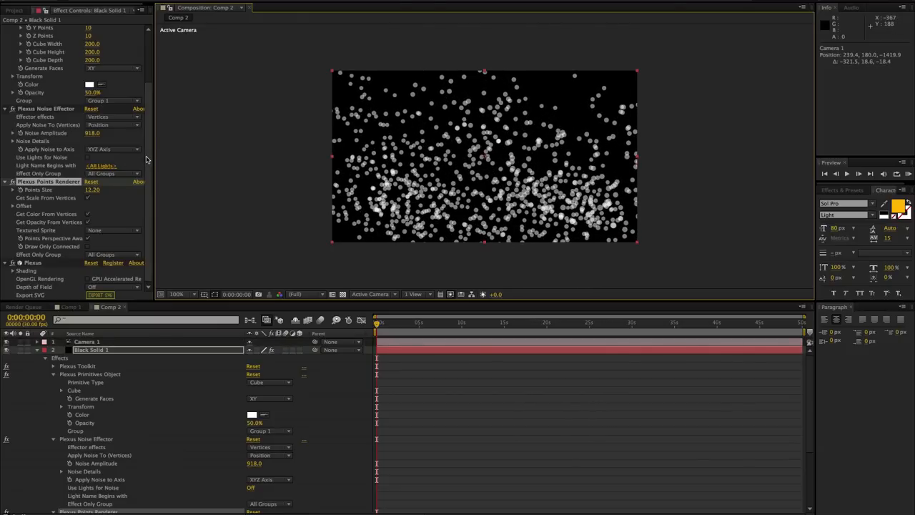
- Add a Lines renderer to the Plexus effect so the noise-displaced points are connected
scroll(147, 159, up, 3)
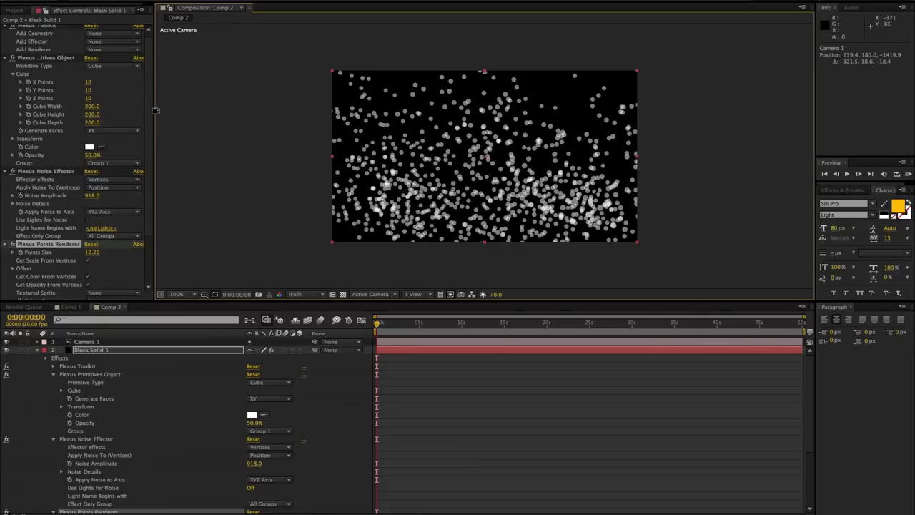
scroll(150, 98, up, 1)
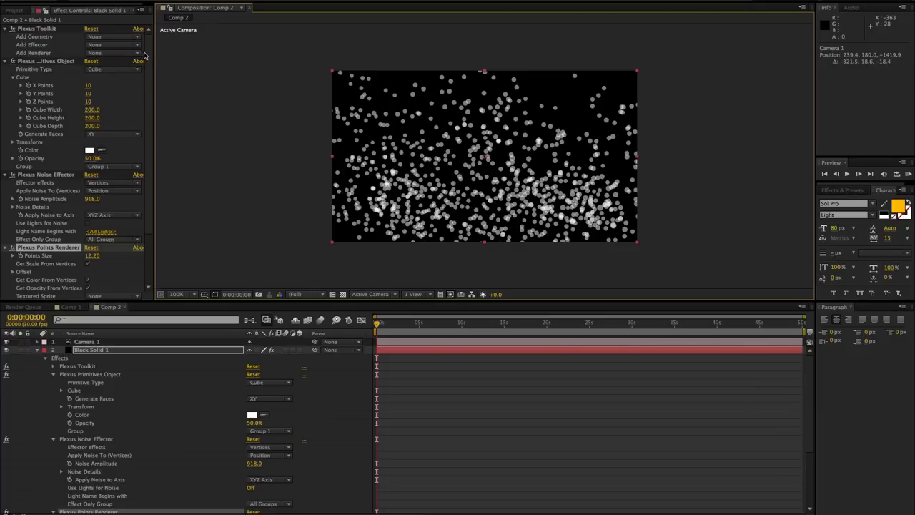
click(114, 54)
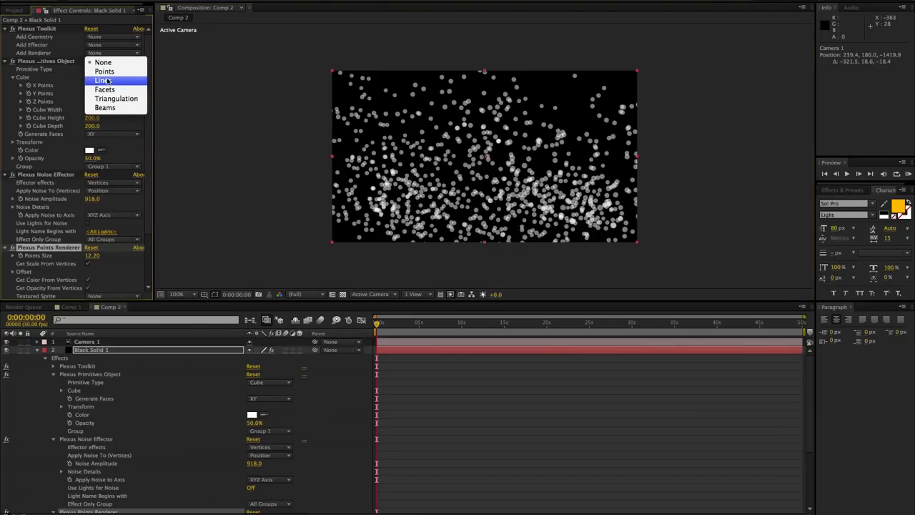
click(104, 80)
- Set the Plexus Lines Renderer's line thickness to 2.00 and its maximum distance to 202
scroll(148, 140, down, 2)
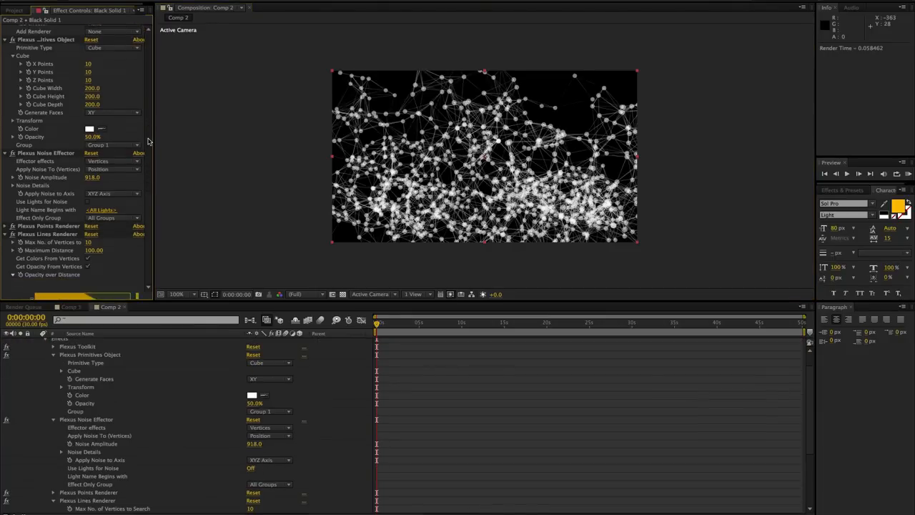
scroll(110, 193, down, 2)
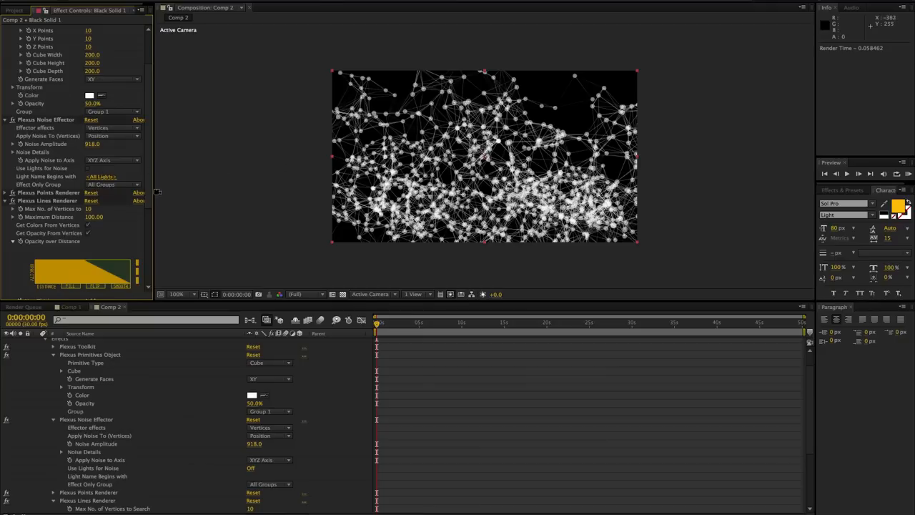
scroll(147, 196, down, 1)
scroll(96, 255, down, 3)
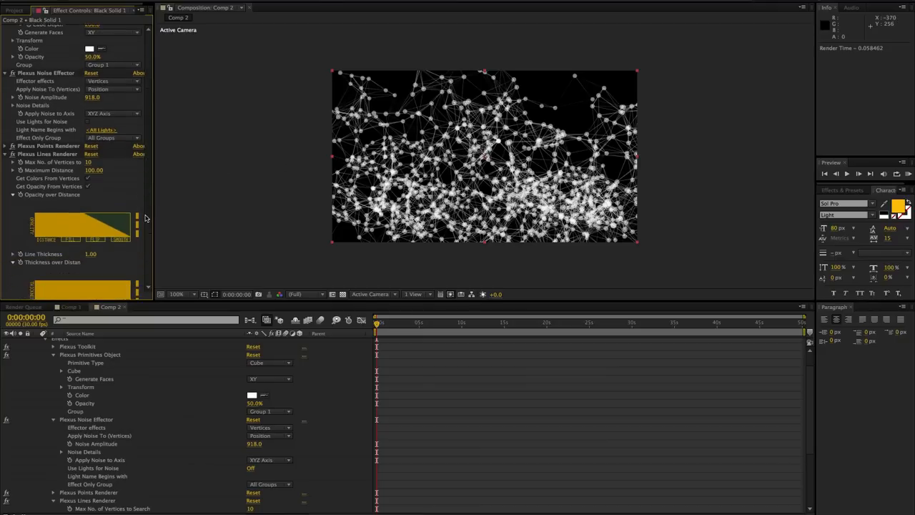
mouse_move(95, 255)
mouse_down()
mouse_move(105, 255)
mouse_move(94, 250)
mouse_up()
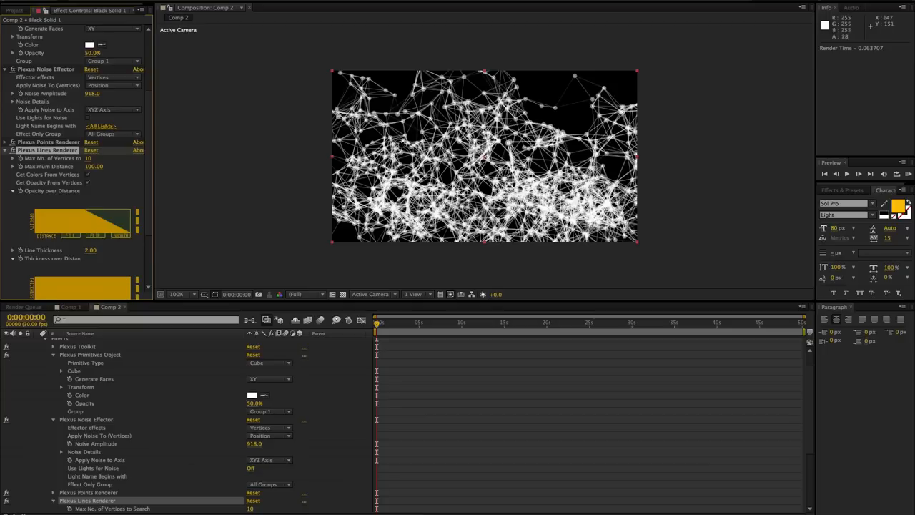
drag(94, 167, 142, 167)
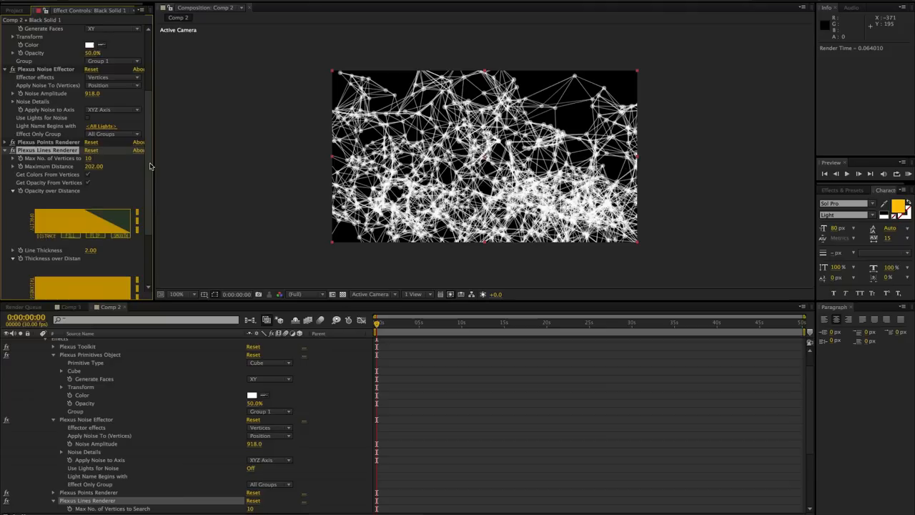
- Widen the effect controls area so the full Lines Renderer settings and curve presets can be read
scroll(148, 189, down, 2)
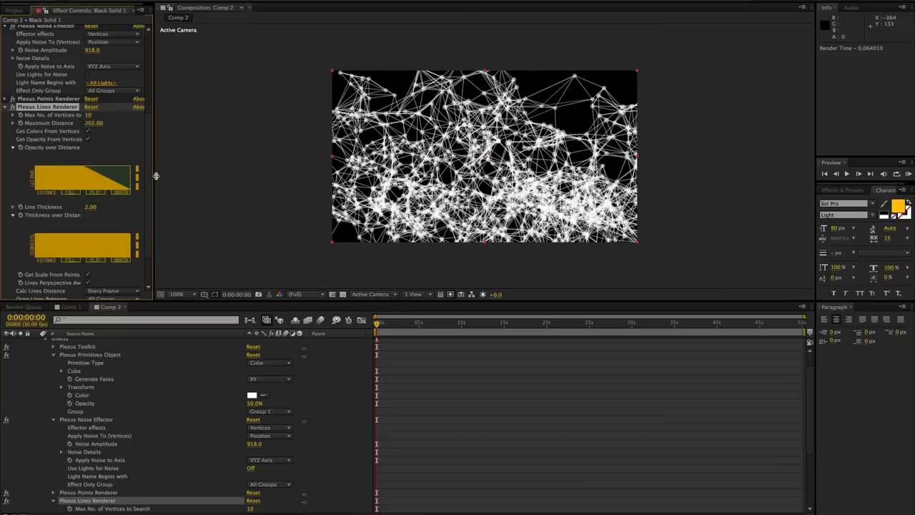
drag(156, 176, 270, 176)
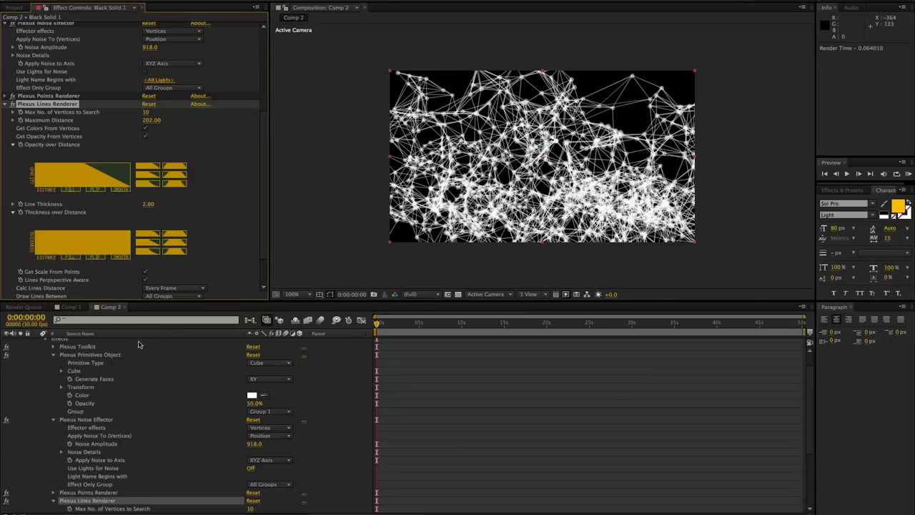
- Create another 640 x 360 composition containing a new black solid and apply the Plexus effect to it
key(ctrl+n)
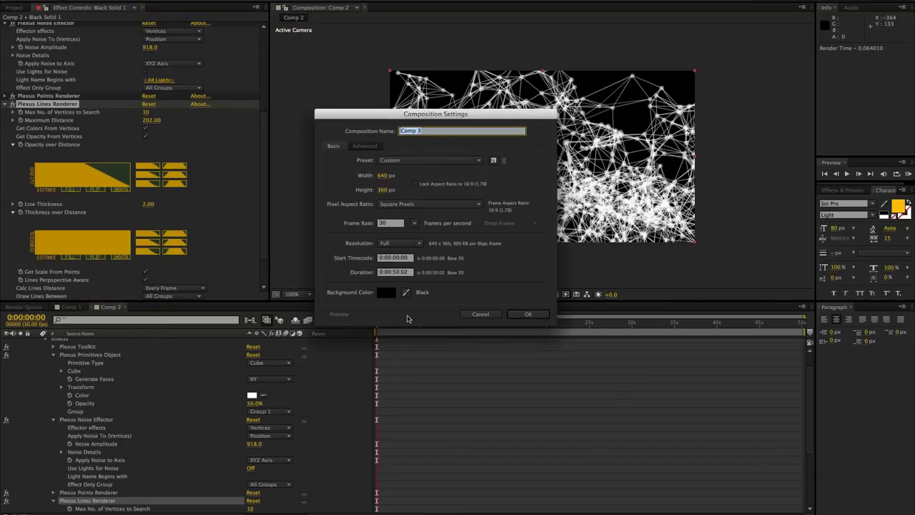
click(525, 314)
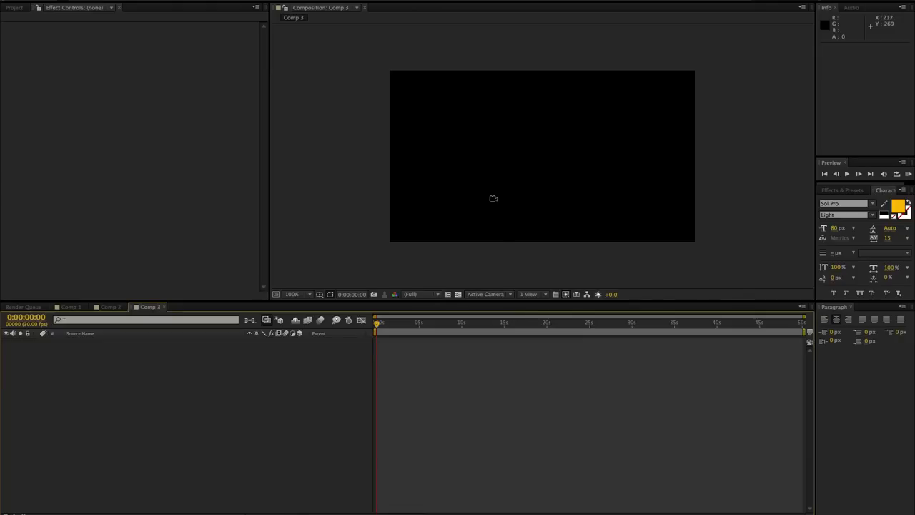
key(ctrl+y)
key(Return)
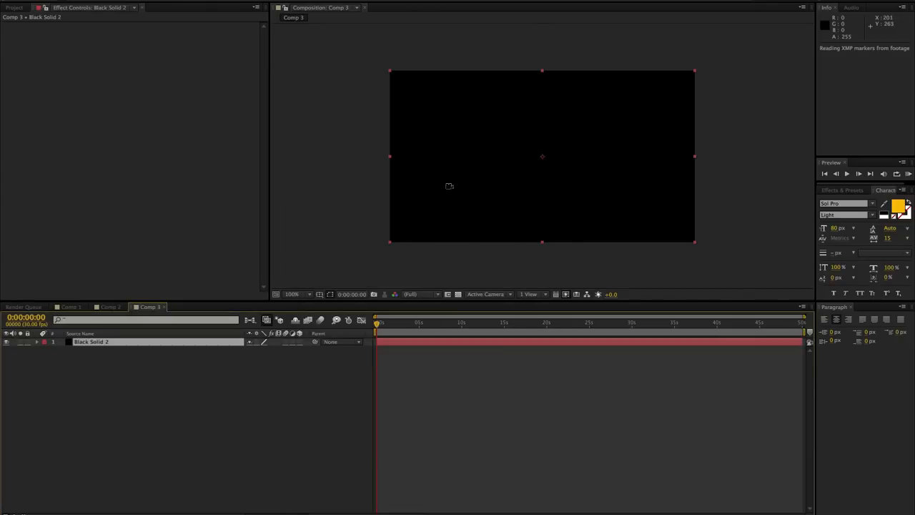
click(200, 1)
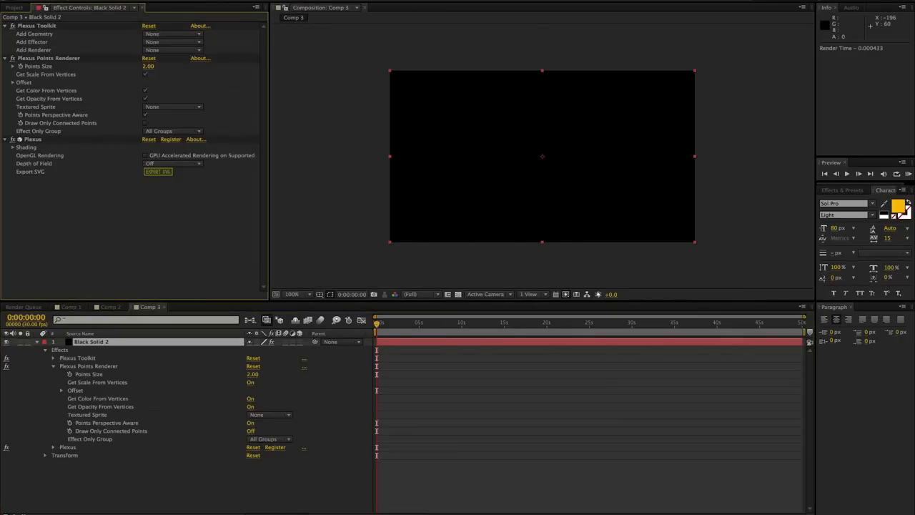
- Add an orange point light at 100% intensity to the new composition
click(175, 0)
mouse_move(214, 2)
click(308, 6)
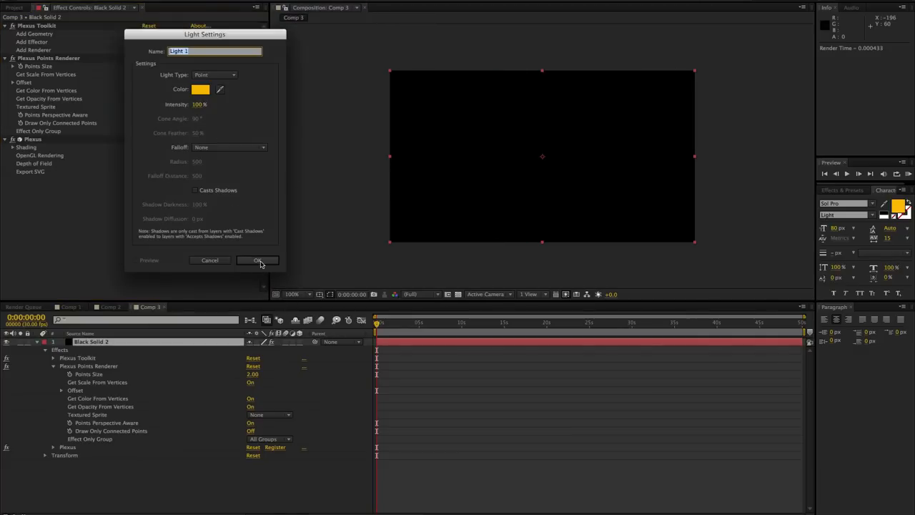
click(258, 261)
- Duplicate the point light and move the copy to an X position of 270.7
click(143, 350)
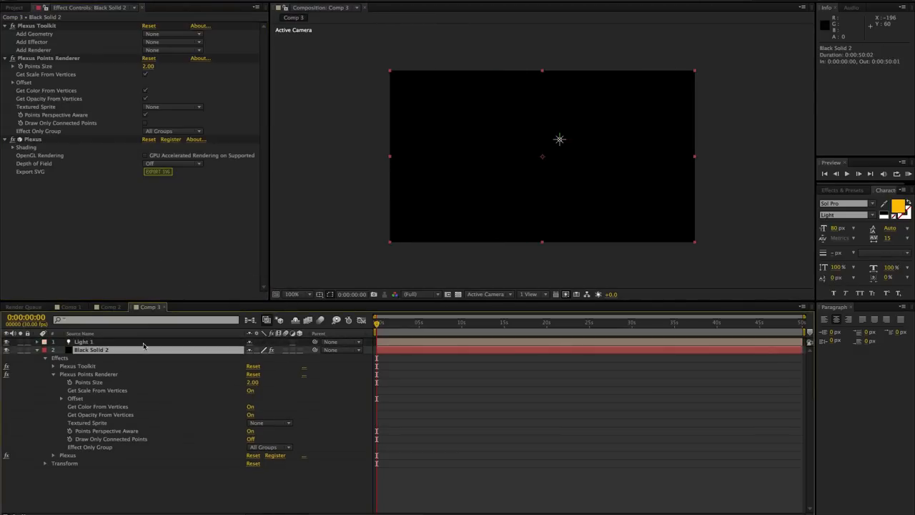
click(143, 343)
key(ctrl+d)
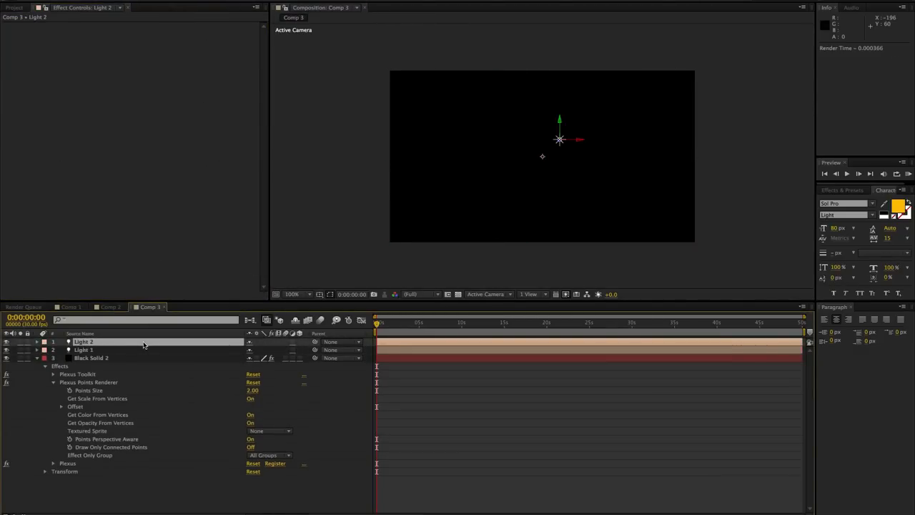
key(p)
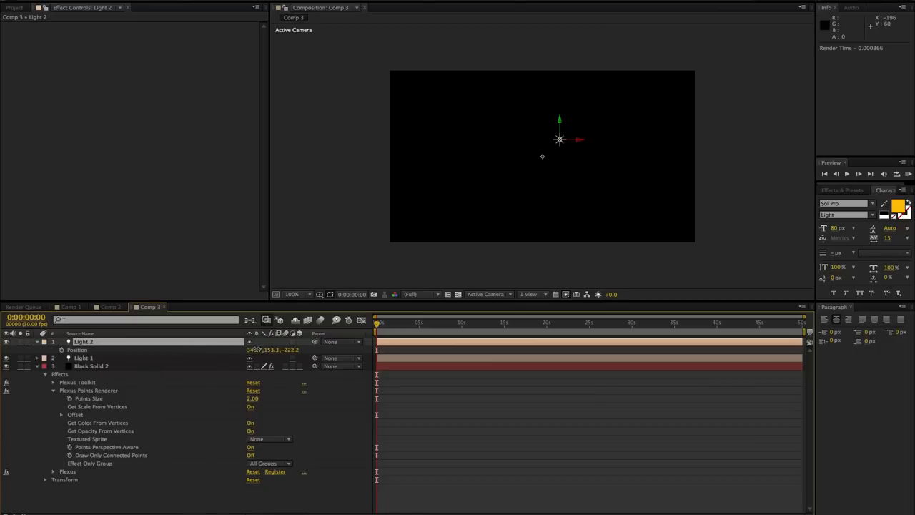
drag(258, 350, 272, 365)
- Move Light 1 to an X position of 376.7 and select the black solid with the Plexus effect
click(221, 359)
key(p)
click(209, 375)
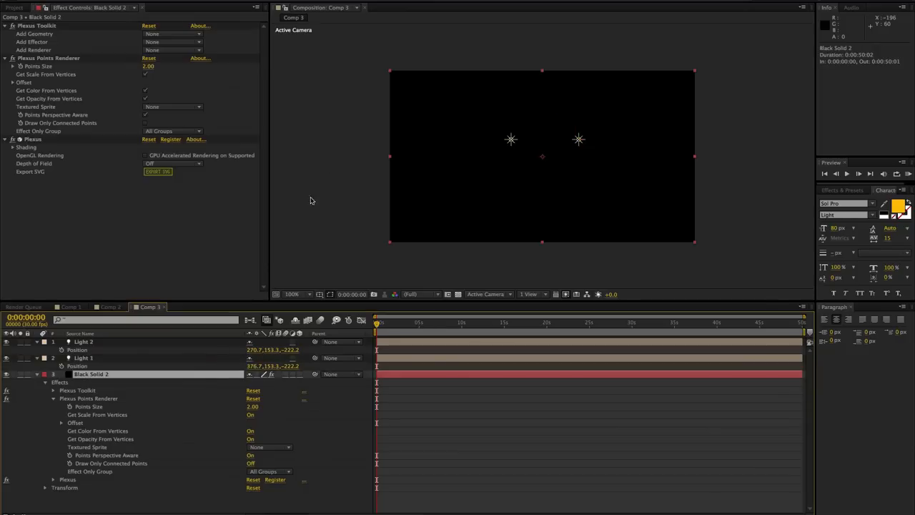
- Add a Lines renderer to the Plexus effect and set the points renderer's size to 8
click(172, 52)
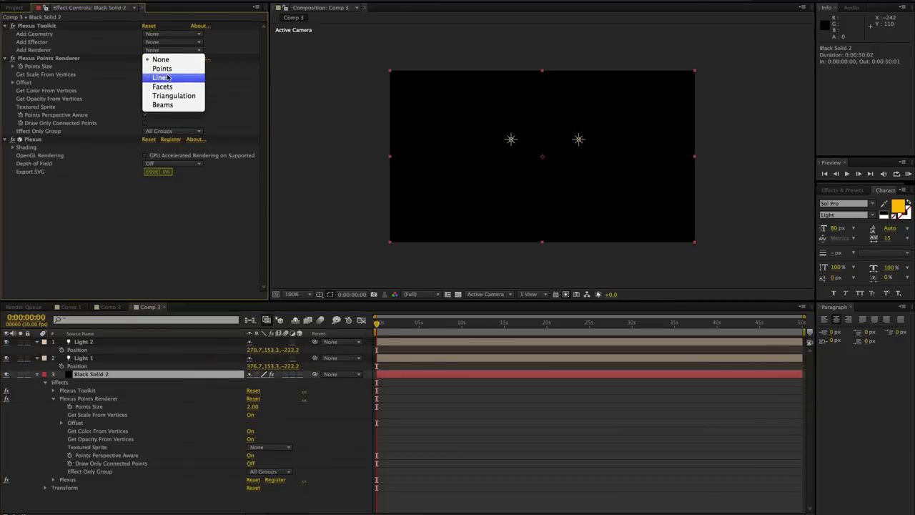
click(167, 78)
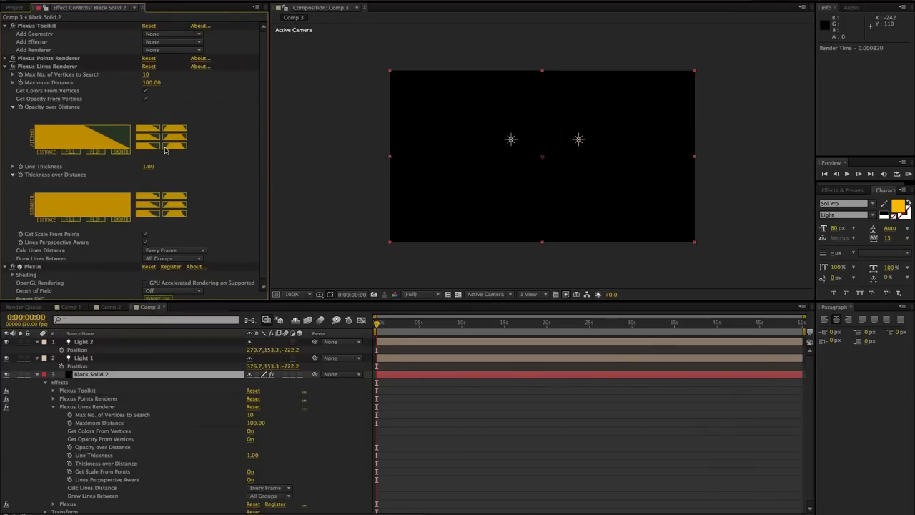
click(11, 58)
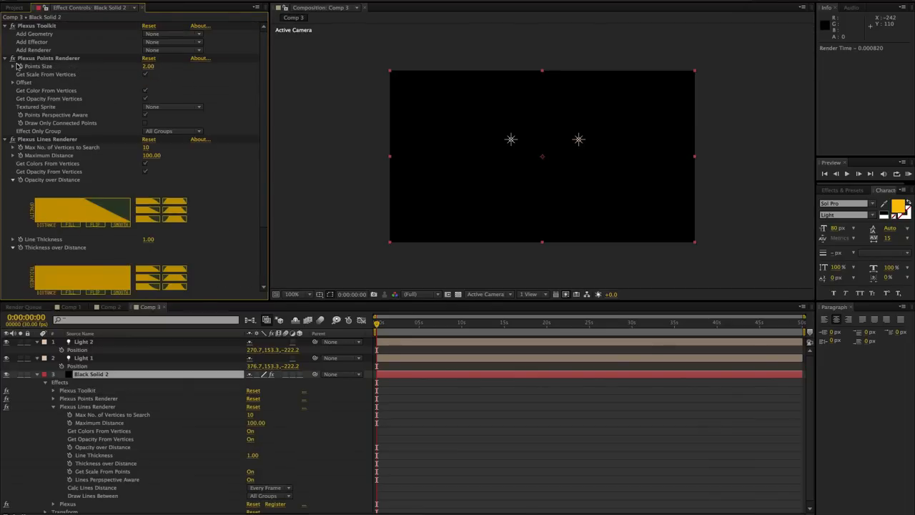
drag(148, 66, 171, 66)
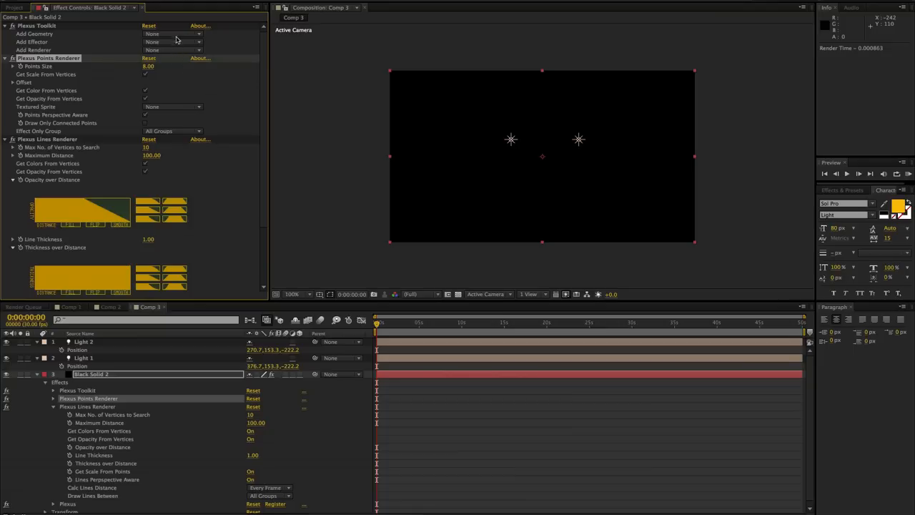
- Add a Layers geometry object that uses the point lights as vertices and set the points size to 9.10
click(176, 36)
click(179, 52)
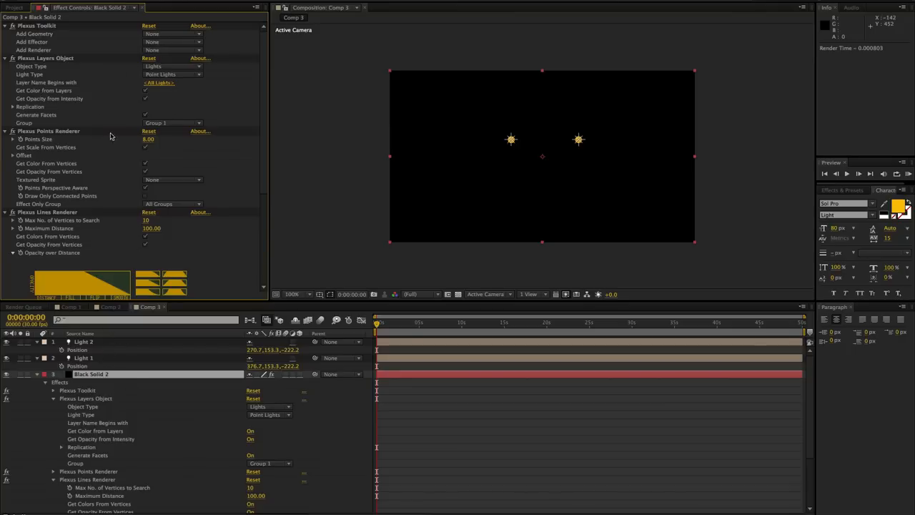
drag(148, 140, 154, 140)
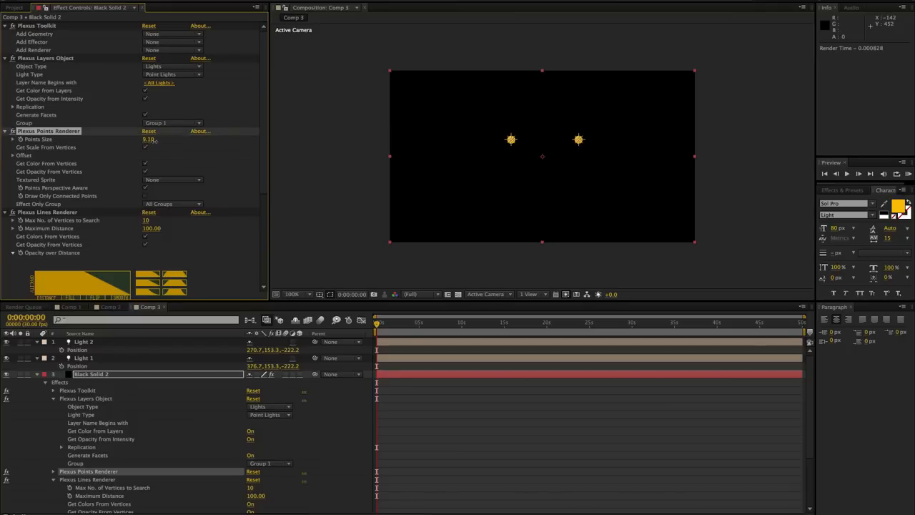
- Set the Plexus Lines Renderer's maximum distance to 536 and its line thickness to 6
scroll(266, 180, down, 5)
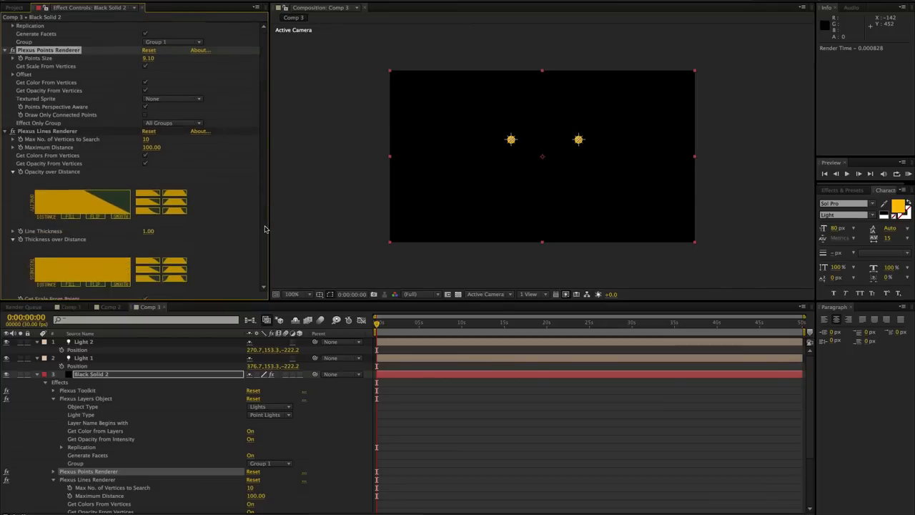
click(57, 115)
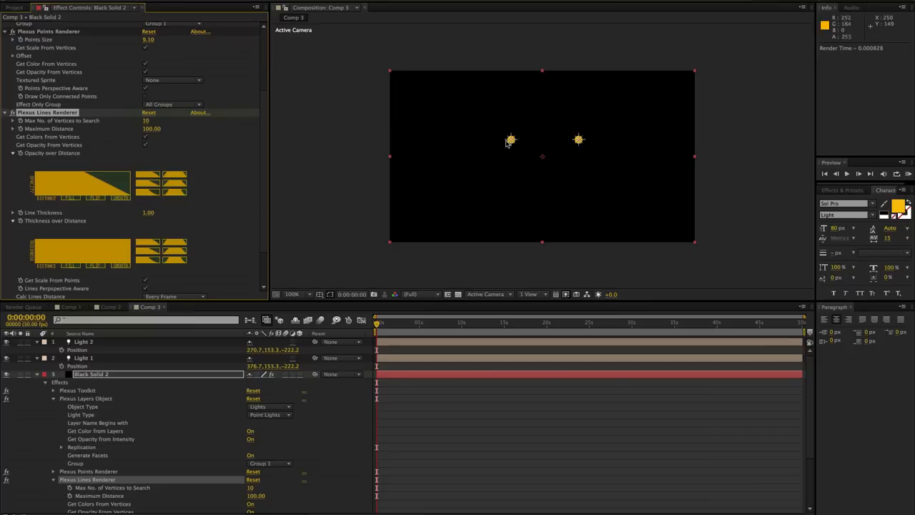
click(162, 129)
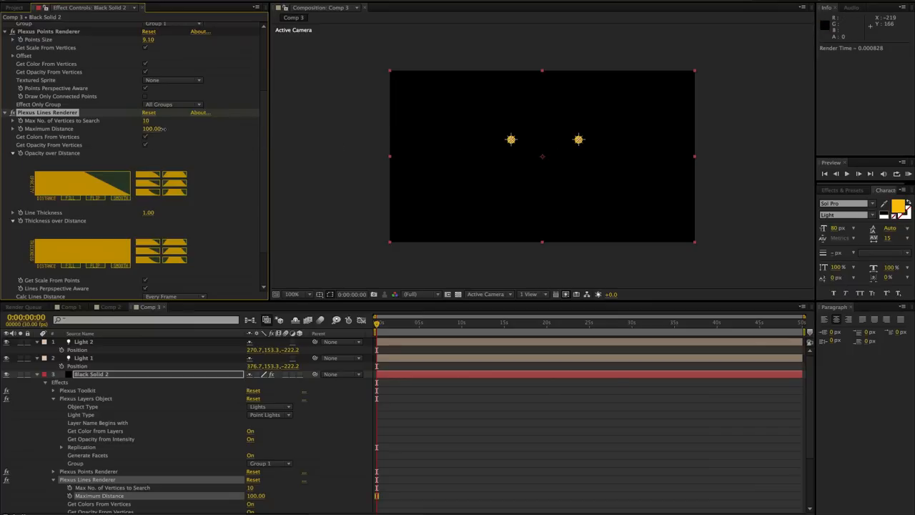
drag(164, 128, 363, 139)
drag(149, 213, 151, 212)
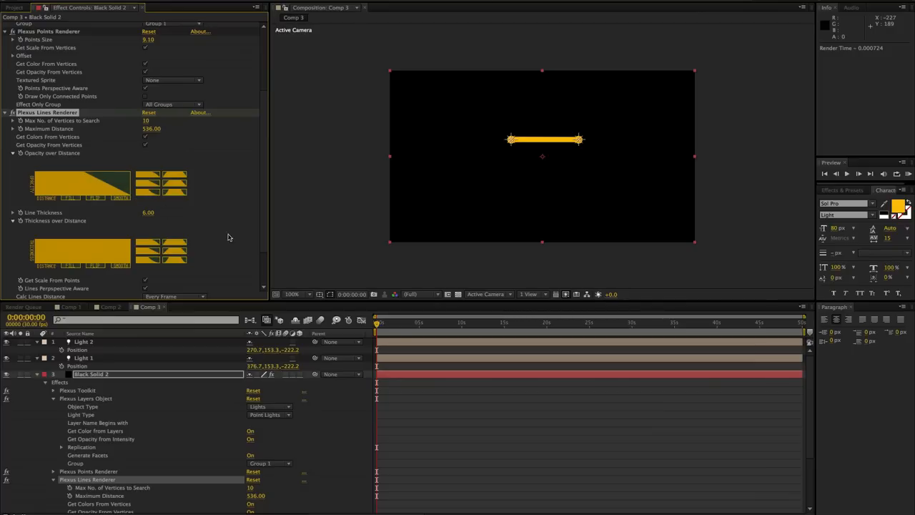
- Move Light 2 to an X position of 156.7 and set the lines renderer's maximum distance to 300
drag(249, 350, 187, 349)
click(187, 342)
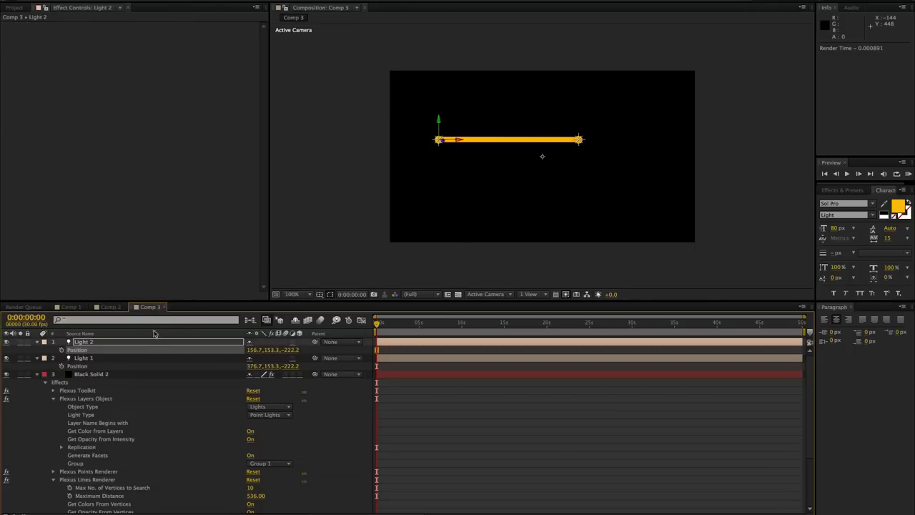
click(120, 375)
scroll(143, 157, down, 5)
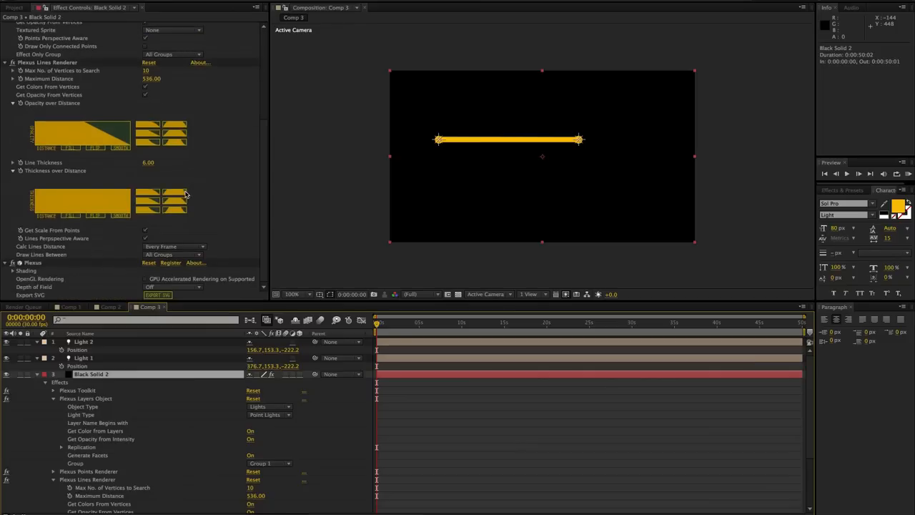
scroll(142, 130, up, 2)
click(150, 136)
text(300)
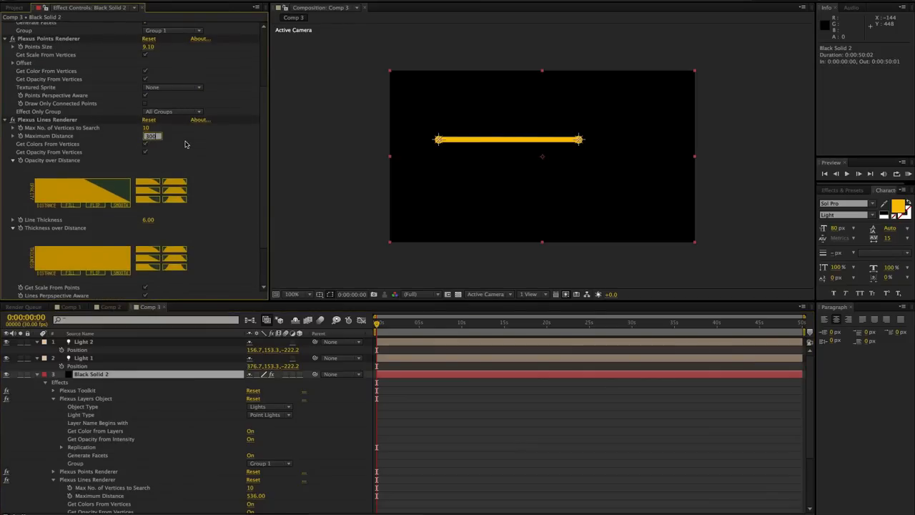
click(146, 143)
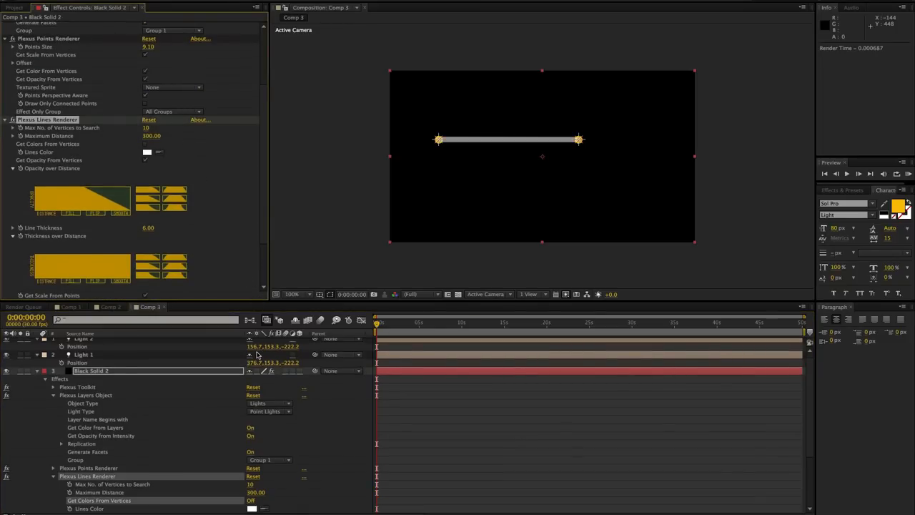
click(146, 144)
scroll(213, 355, up, 1)
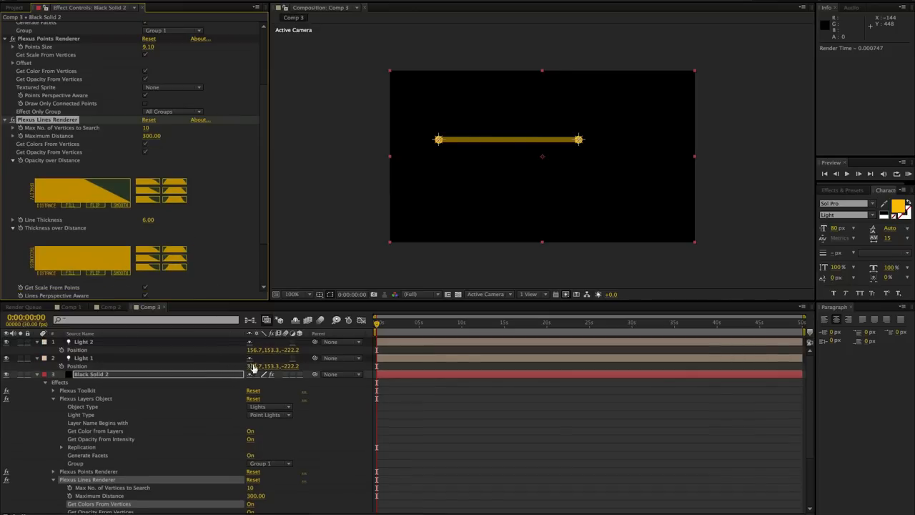
- Spread Light 2 and Light 1 to X positions of 117.7 and 383.7, and fill the lines' Opacity over Distance graph completely
mouse_move(253, 355)
mouse_down()
mouse_move(216, 354)
mouse_move(283, 367)
mouse_move(233, 366)
mouse_move(242, 366)
mouse_up()
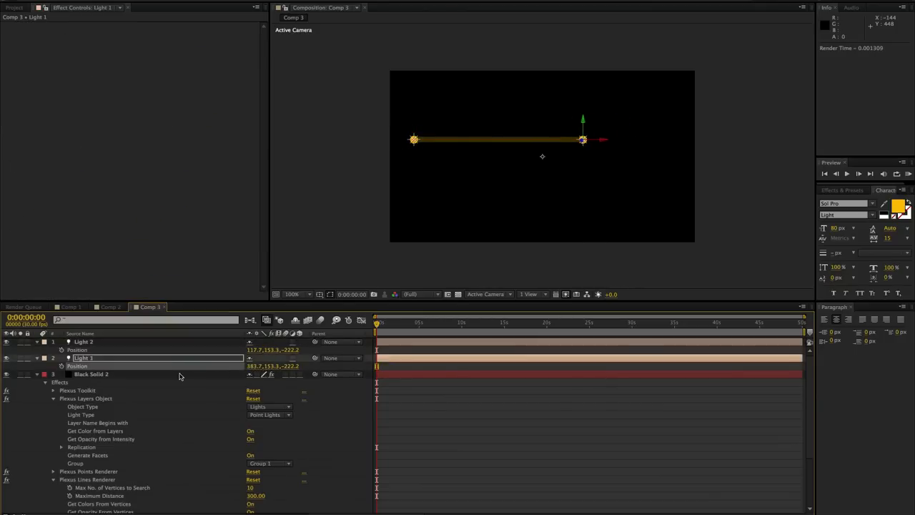
click(179, 374)
scroll(86, 201, down, 6)
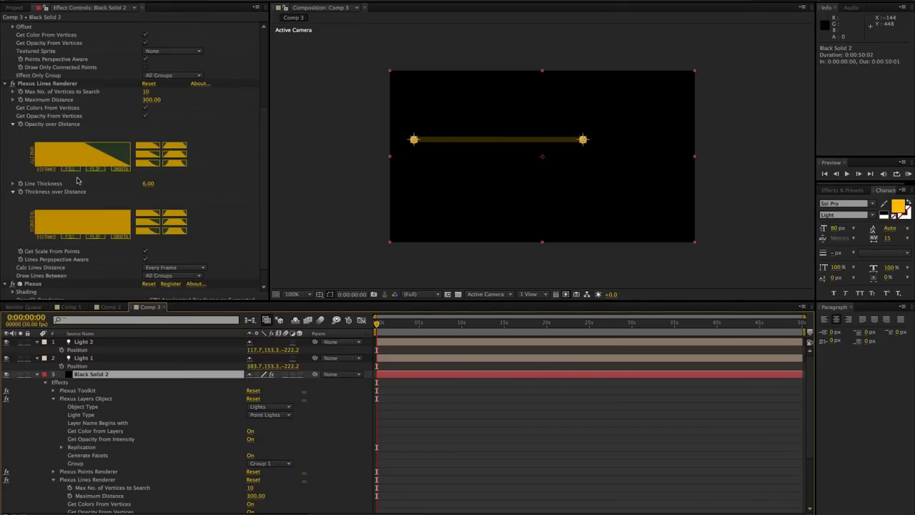
click(72, 170)
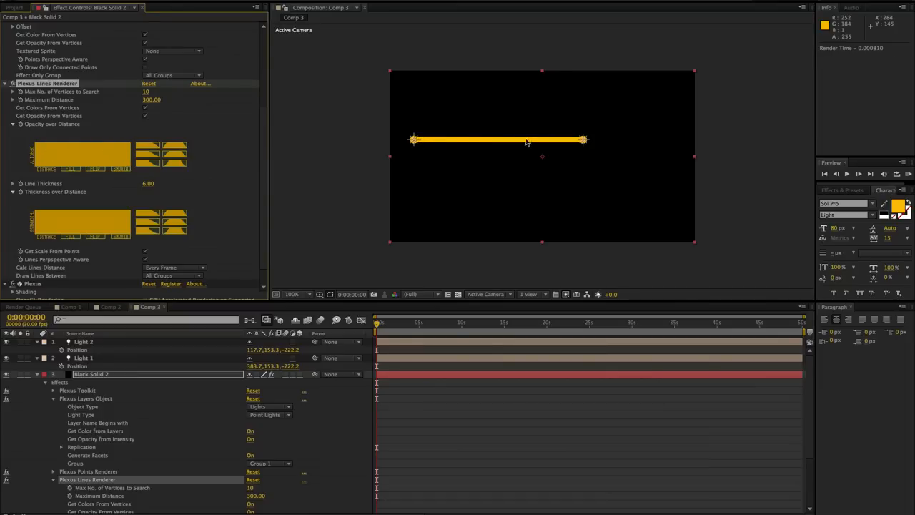
- Move Light 1 to an X position of 421.7 and redraw the Opacity over Distance graph as a rising ramp
mouse_move(254, 366)
mouse_down()
mouse_move(280, 365)
mouse_move(272, 366)
mouse_up()
click(143, 373)
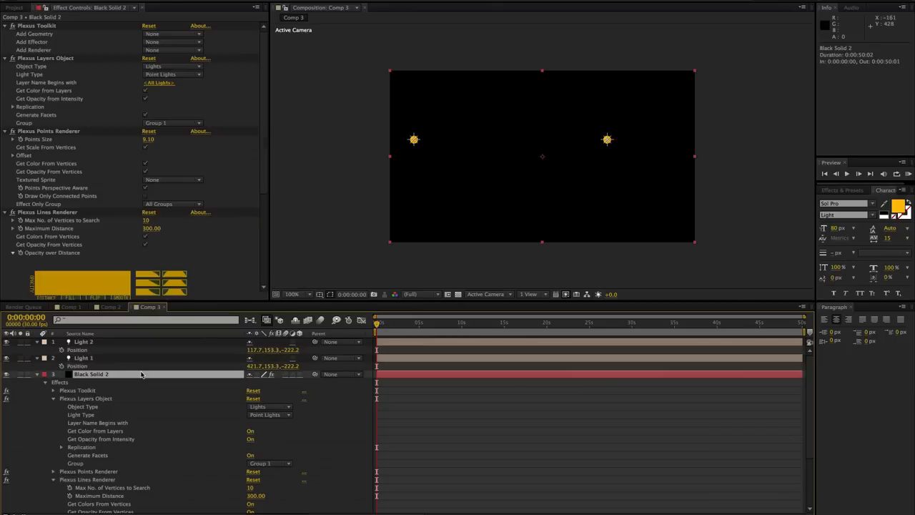
scroll(98, 178, down, 4)
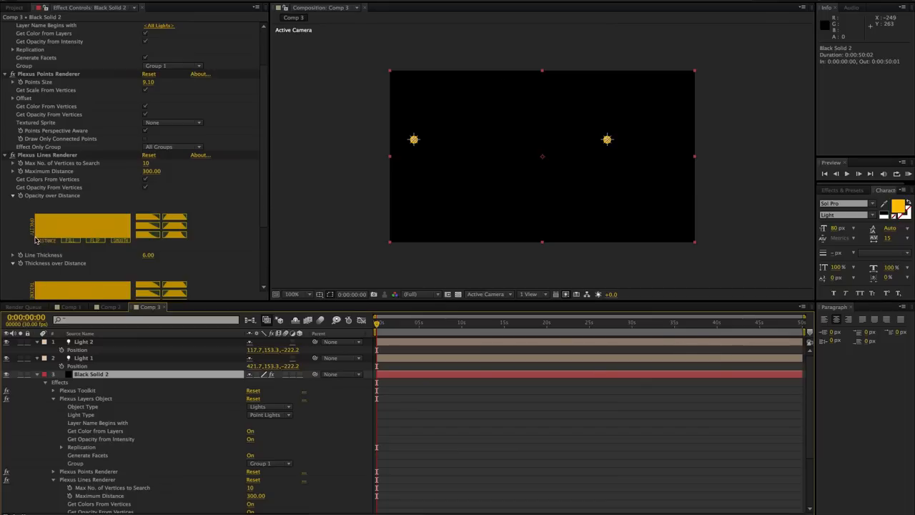
drag(35, 240, 132, 216)
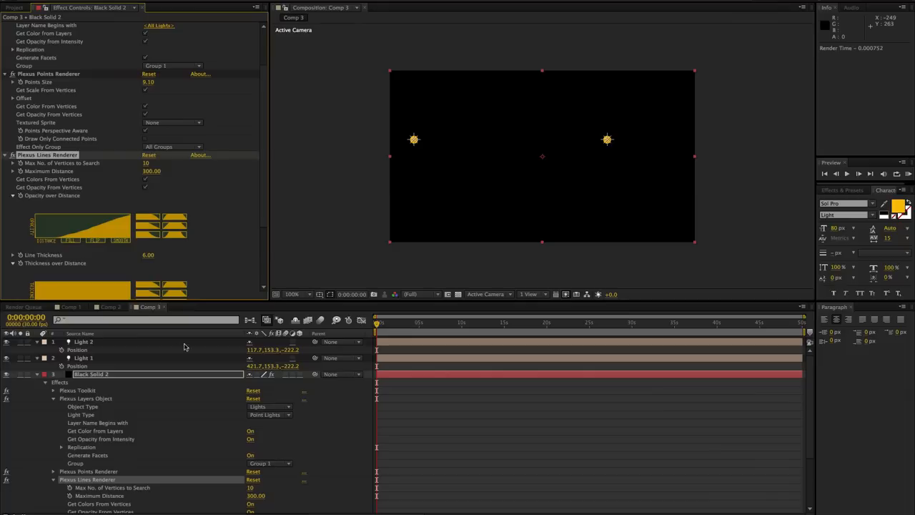
- Move Light 1 to an X position of 166.7 and reset the Opacity over Distance graph to completely filled
drag(253, 366, 248, 366)
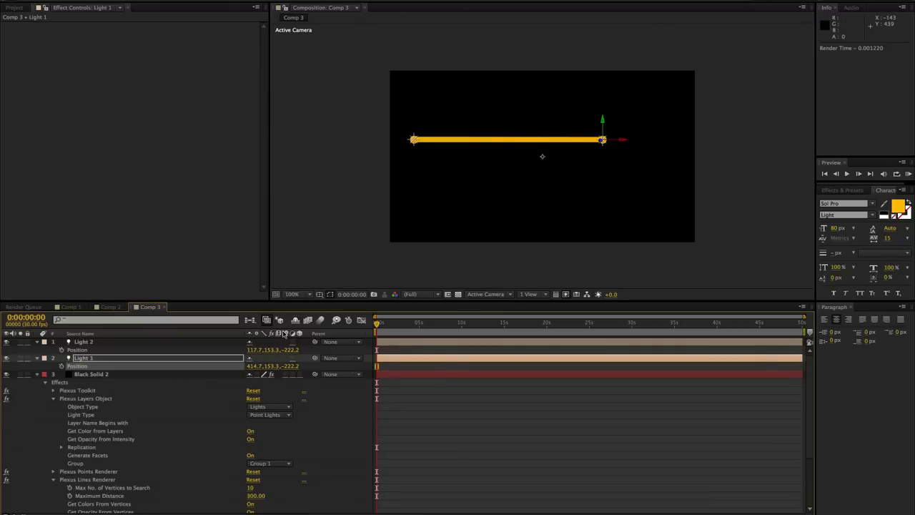
drag(254, 365, 139, 371)
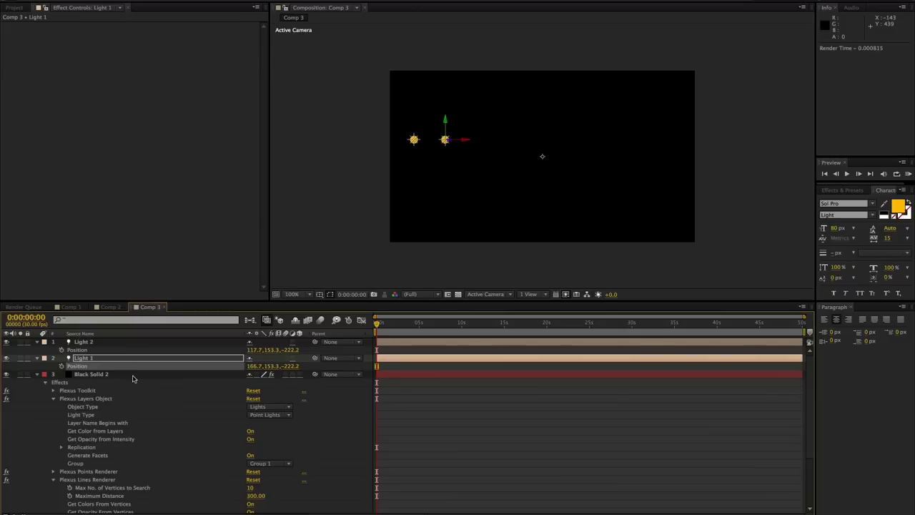
click(136, 375)
scroll(176, 256, down, 5)
scroll(175, 256, down, 3)
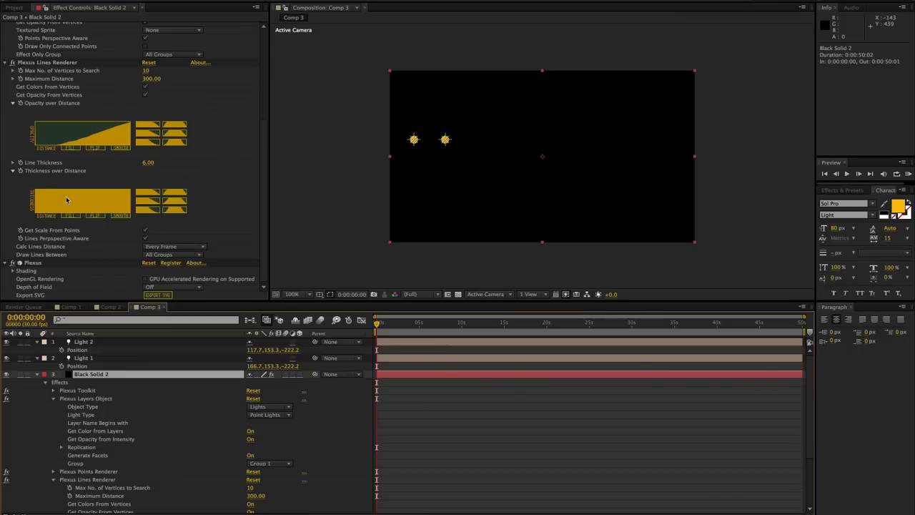
click(72, 148)
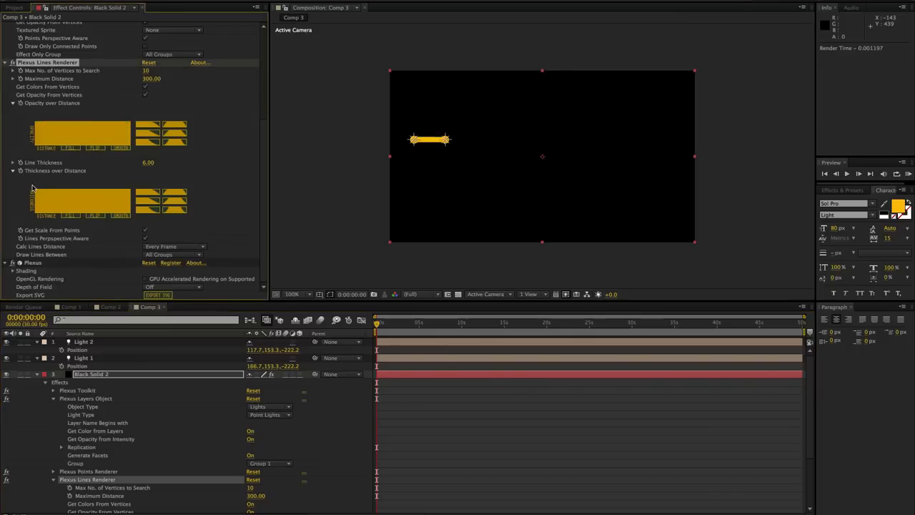
- Apply a flat-then-falling preset to the Thickness over Distance graph and move Light 1 to an X position of 440.7
click(146, 201)
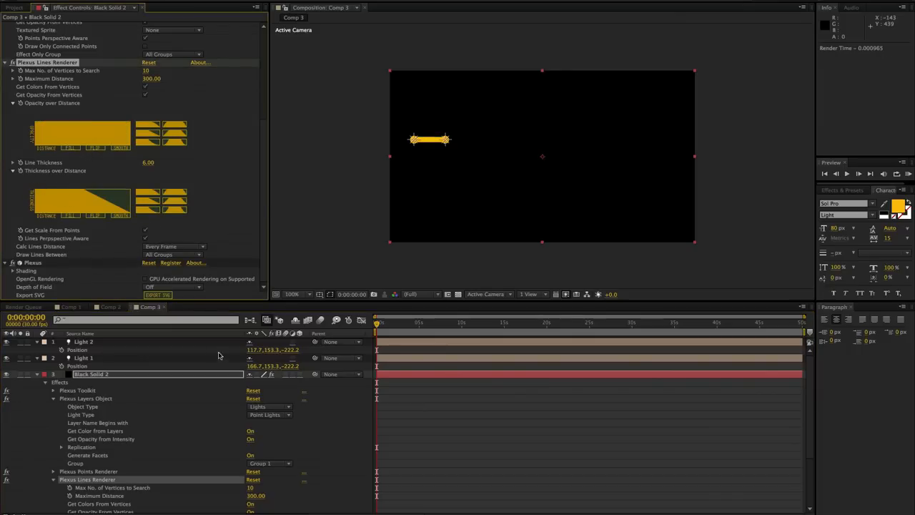
drag(252, 366, 381, 366)
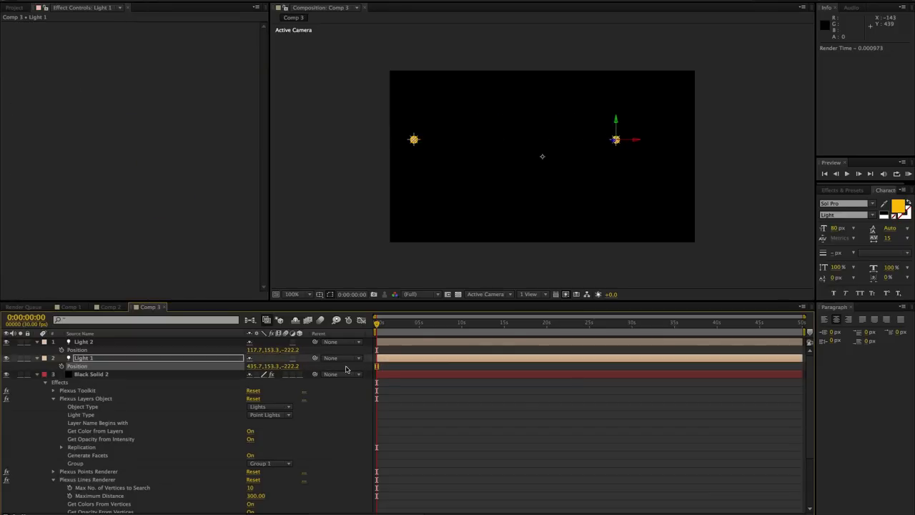
mouse_move(251, 368)
mouse_down()
mouse_move(166, 371)
mouse_move(259, 371)
mouse_up()
- Try the smooth-sided preset for Opacity over Distance on the black solid, and replace it with the straight-sided trapezoid preset
click(168, 377)
scroll(139, 203, down, 3)
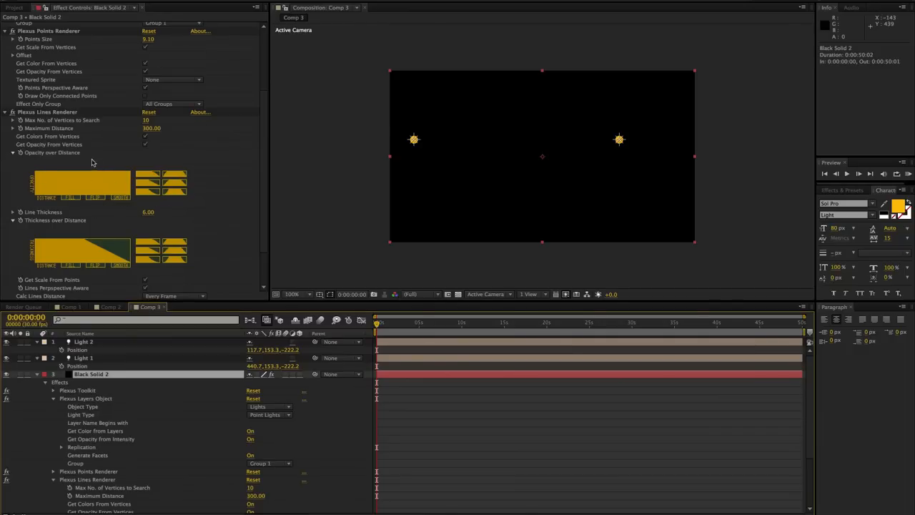
click(173, 191)
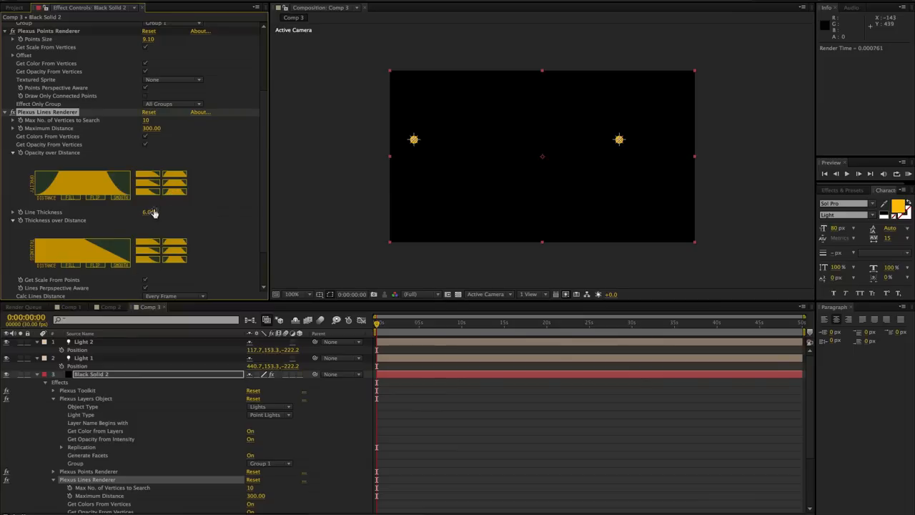
click(175, 184)
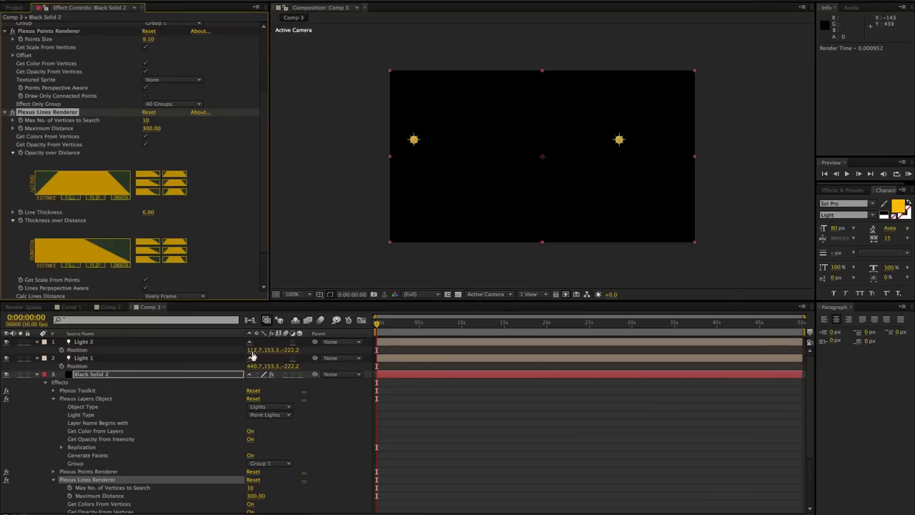
- Move Light 2 to an X position of 256.7 and select the Plexus Lines Renderer on the black solid
drag(252, 355, 323, 351)
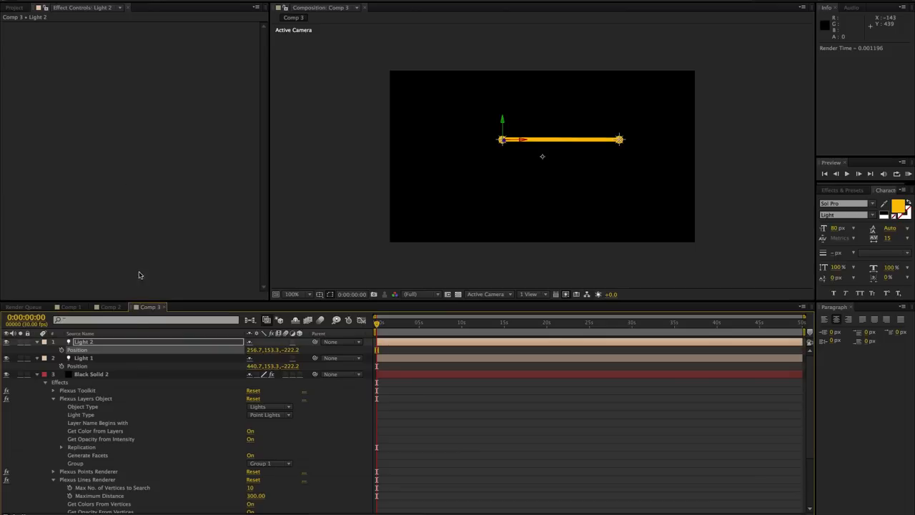
click(108, 374)
scroll(125, 183, down, 5)
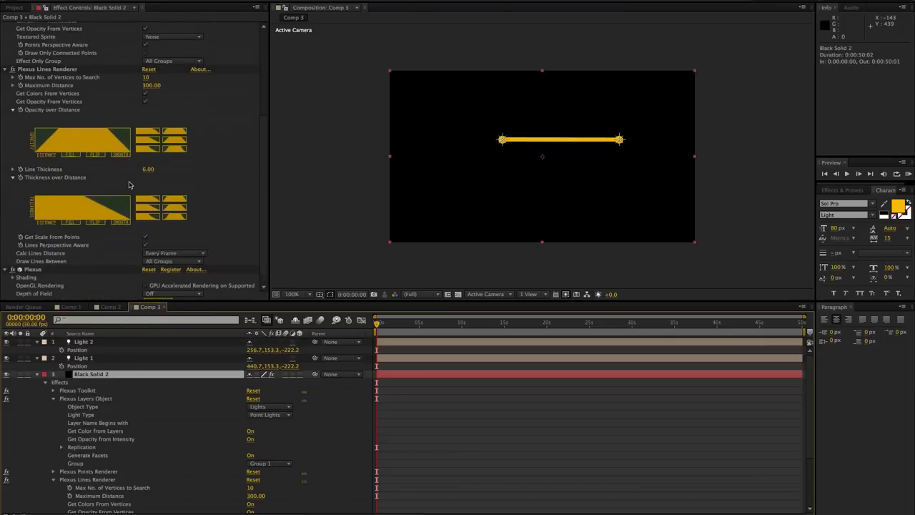
click(72, 65)
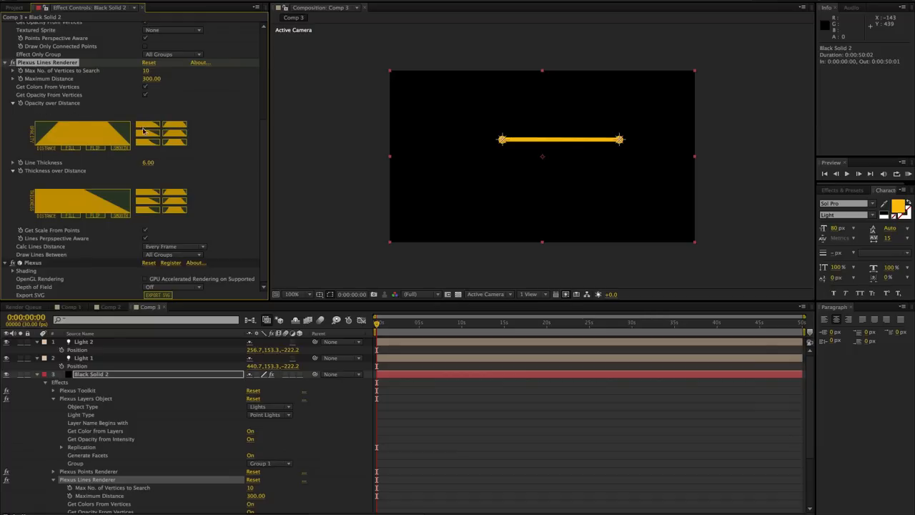
- In Comp 2, try a Maximum Distance of 447 for the Plexus Lines Renderer, and set it to 200
click(111, 307)
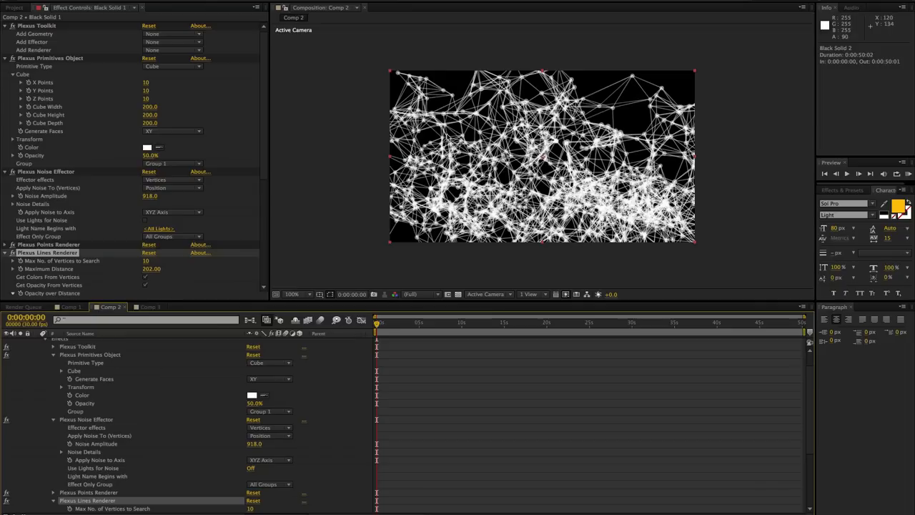
scroll(162, 201, down, 2)
scroll(163, 201, down, 2)
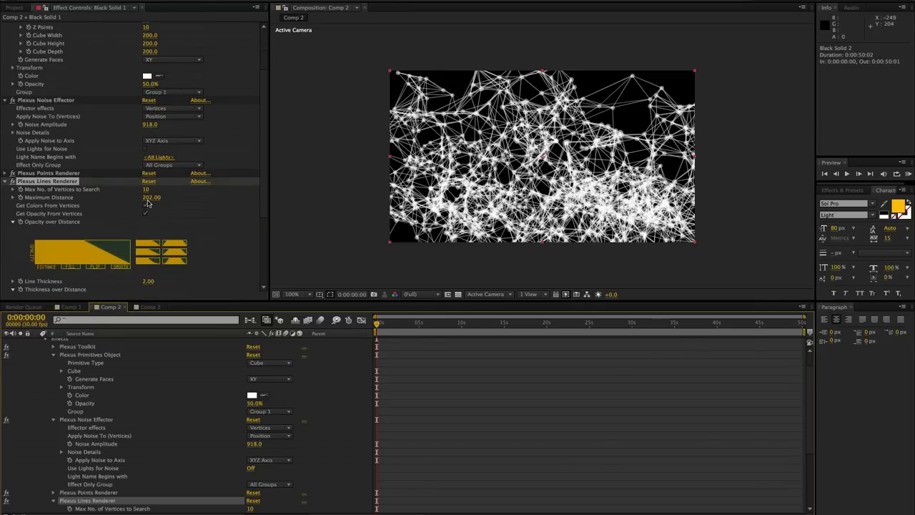
drag(150, 203, 321, 197)
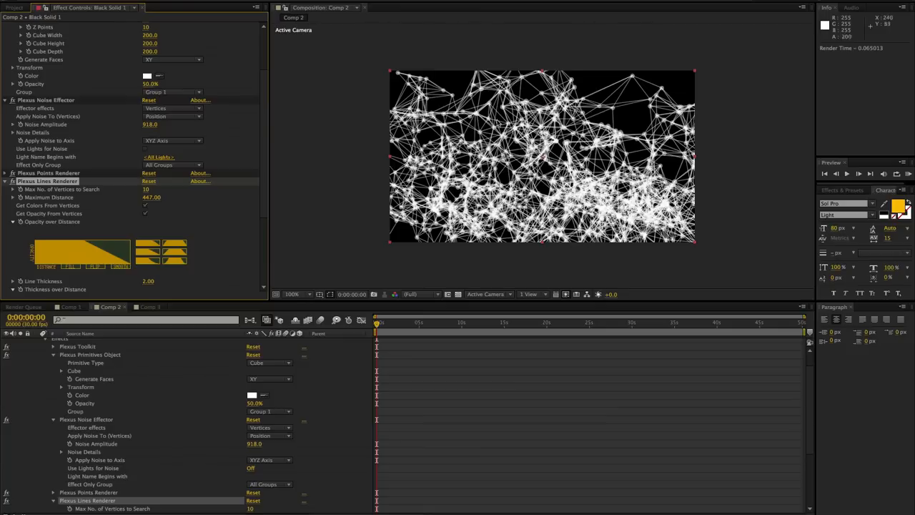
click(150, 198)
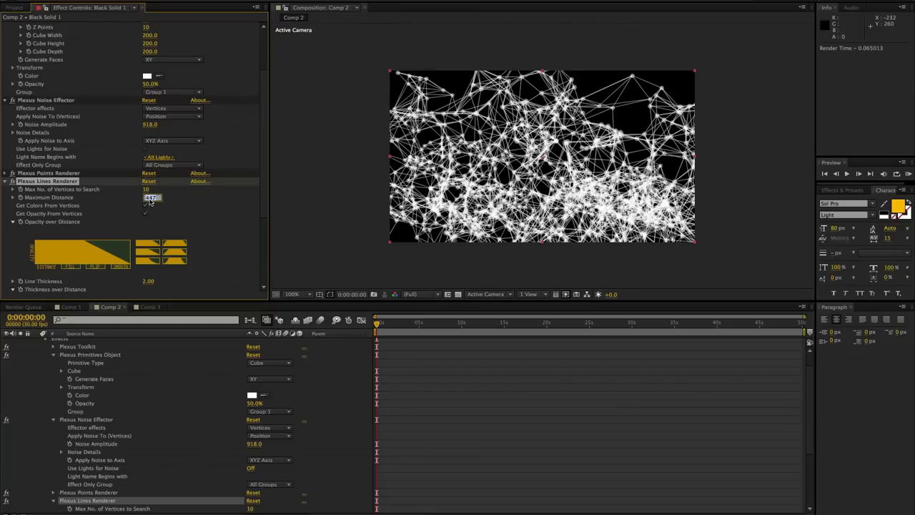
text(200)
key(Return)
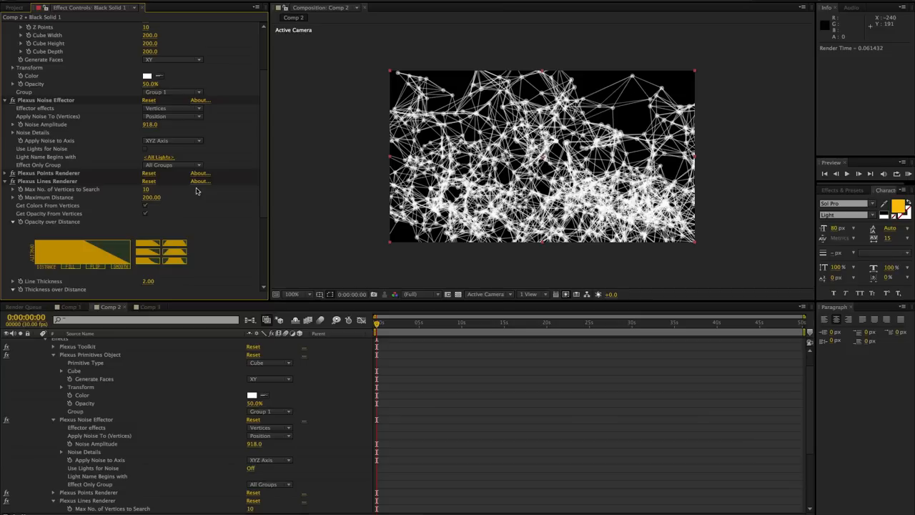
- Try 2 and 5 as the Lines Renderer's Max No. of Vertices to Search, and set it to 30
click(145, 189)
text(2)
key(Return)
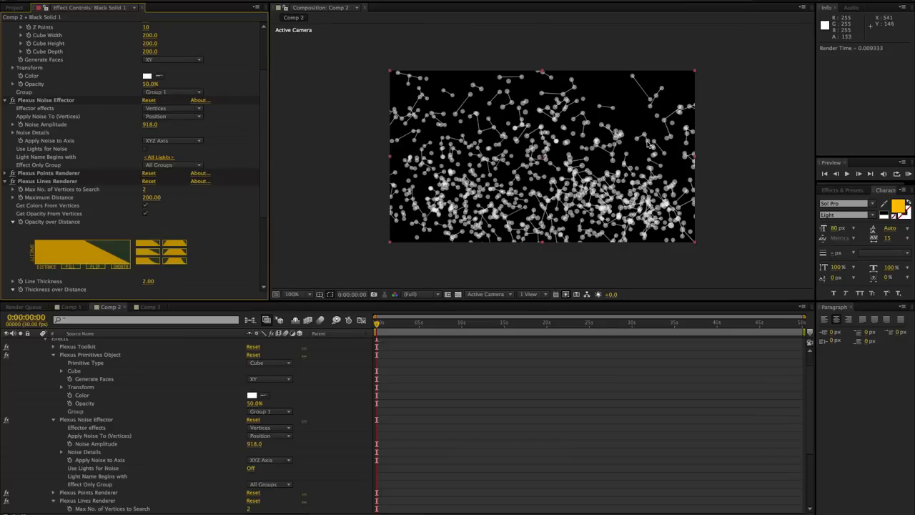
click(144, 190)
text(5)
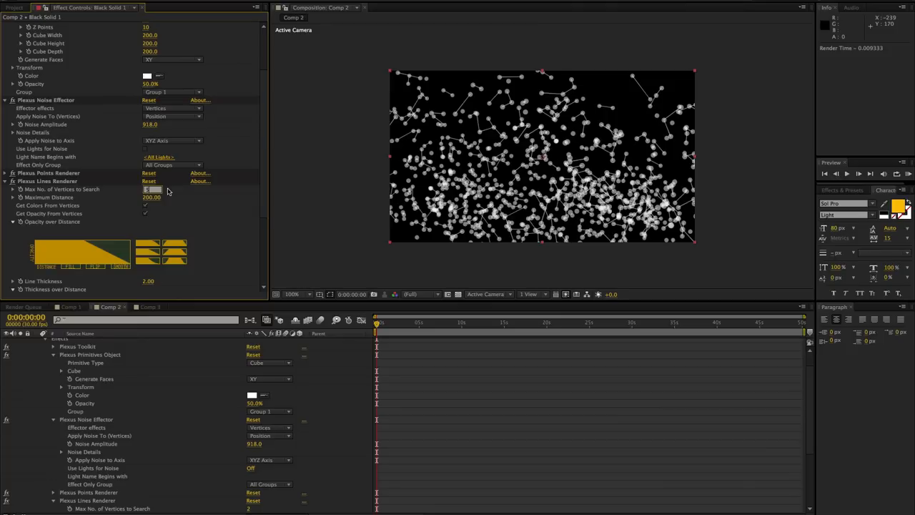
key(Return)
click(145, 190)
text(30)
key(Return)
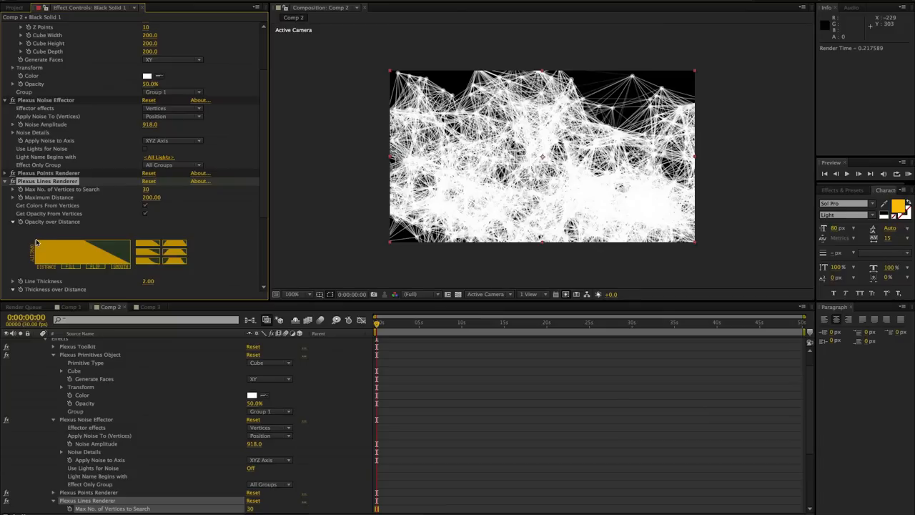
- Redraw the Lines Renderer's Opacity over Distance graph as a curve falling steadily from full opacity to zero
drag(35, 240, 130, 265)
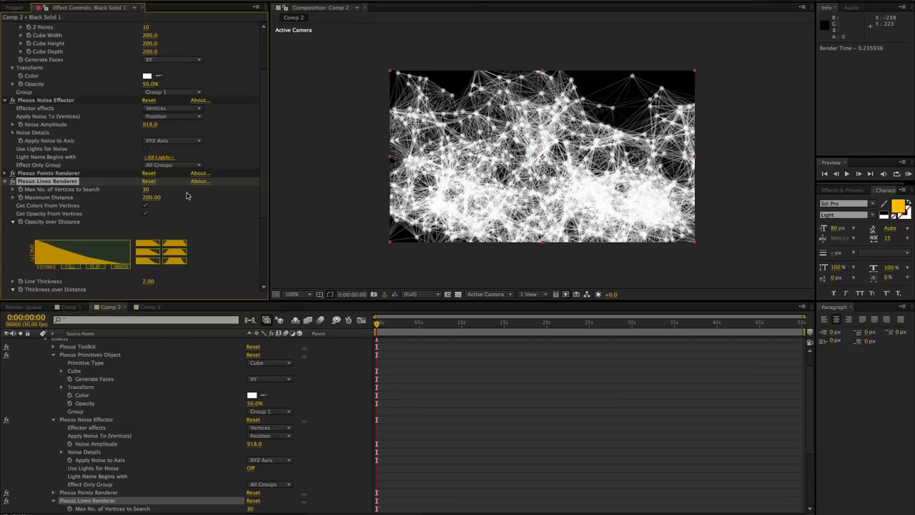
scroll(248, 200, down, 3)
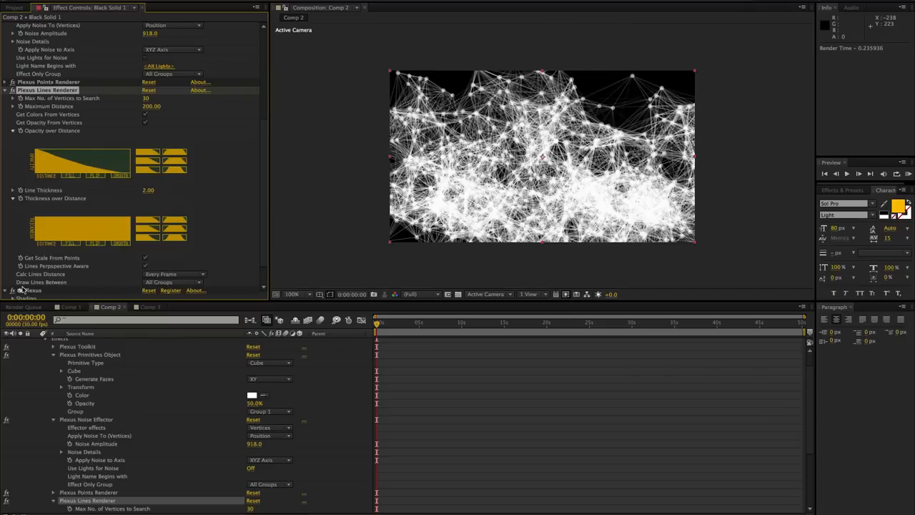
scroll(256, 265, down, 1)
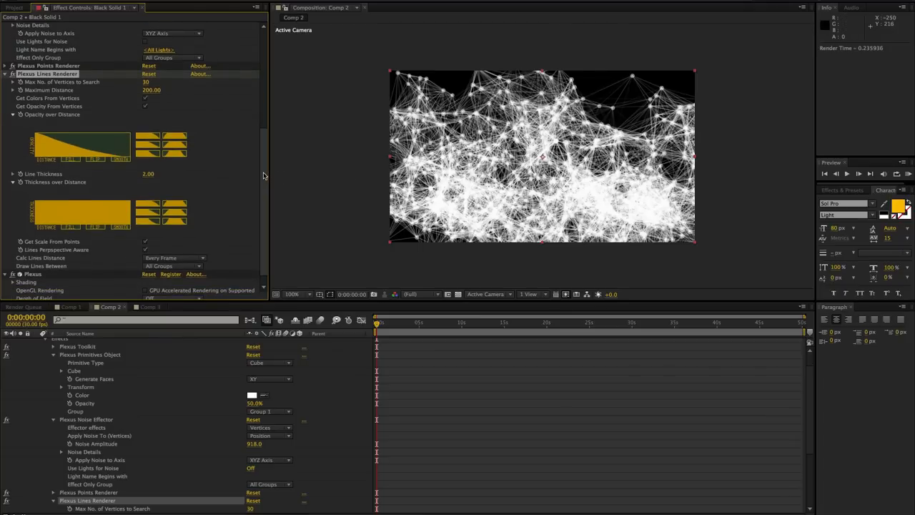
- Disable the Plexus Lines Renderer and add a Triangulation renderer from the Plexus Toolkit
scroll(241, 159, up, 2)
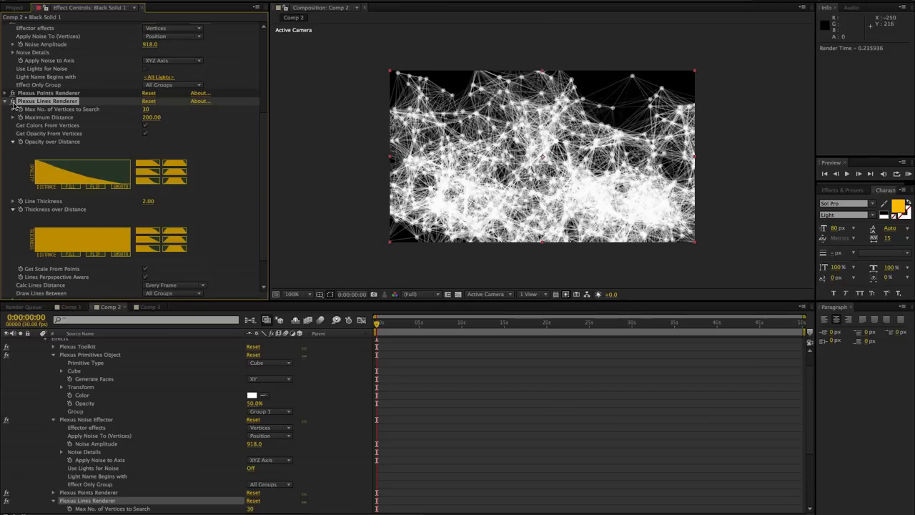
click(12, 101)
drag(259, 143, 259, 65)
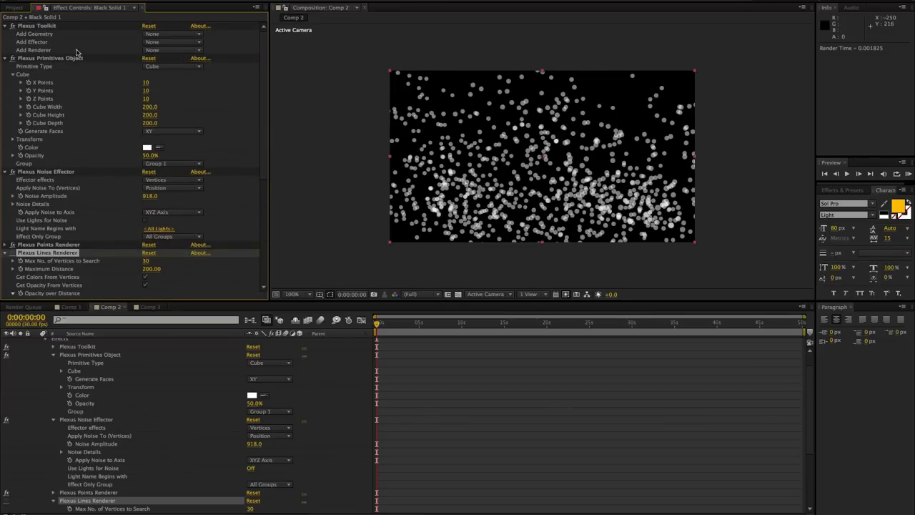
click(151, 50)
click(168, 94)
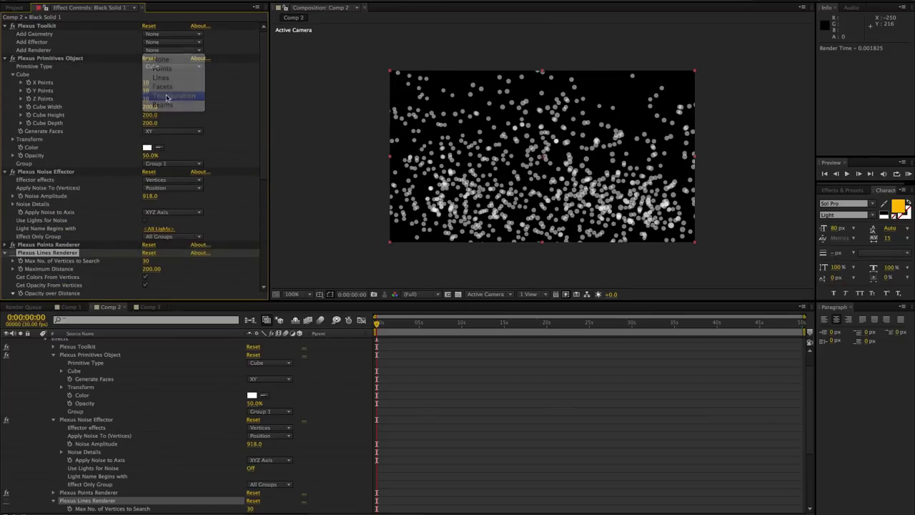
- Set the Plexus Triangulation Renderer's Maximum Distance to 51 and orbit Camera 1 slightly around the shape
scroll(262, 143, down, 5)
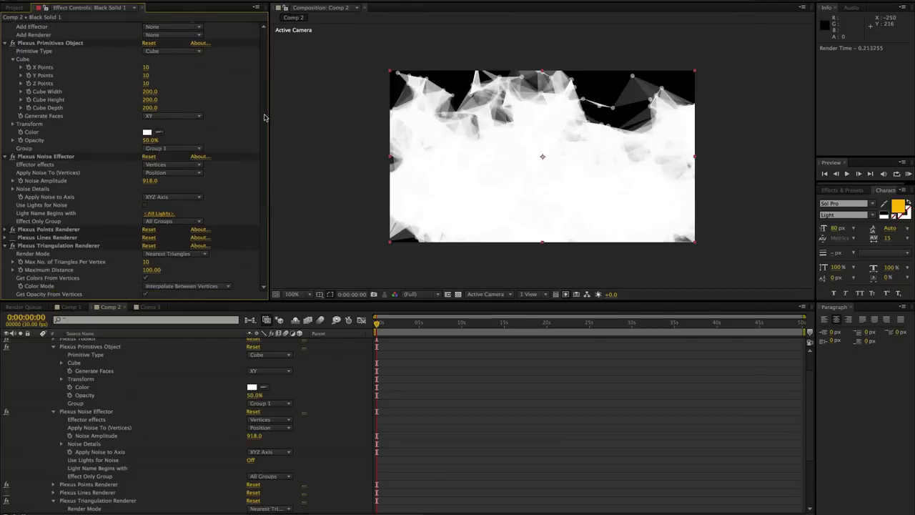
drag(265, 145, 265, 147)
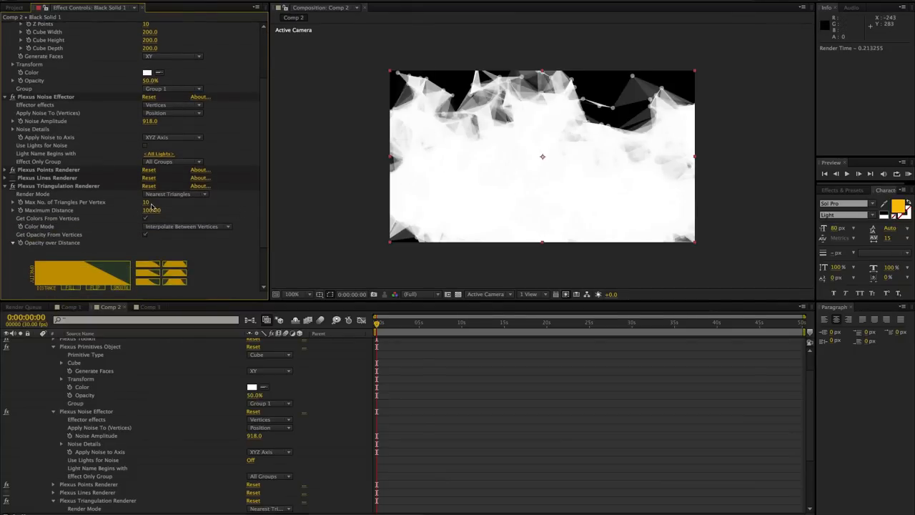
drag(152, 208, 130, 213)
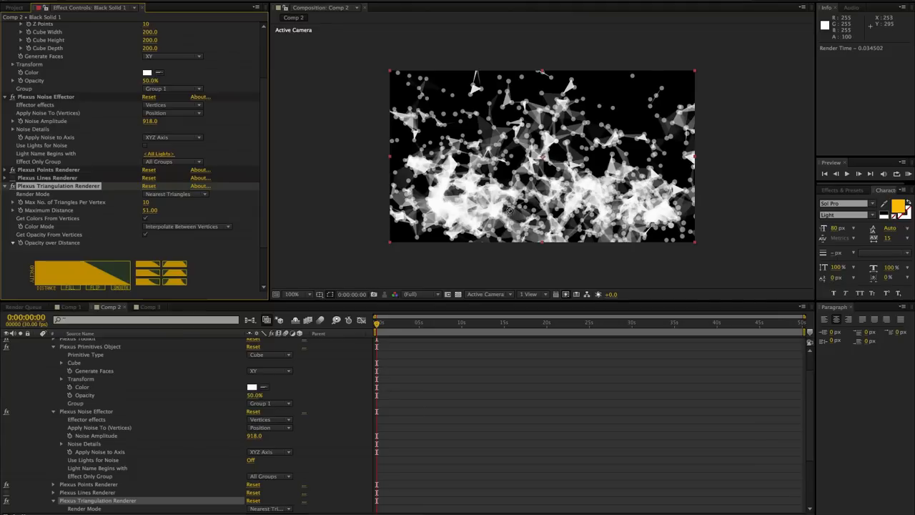
mouse_move(511, 210)
mouse_down()
mouse_move(528, 202)
mouse_move(415, 214)
mouse_move(520, 214)
mouse_move(512, 218)
mouse_up()
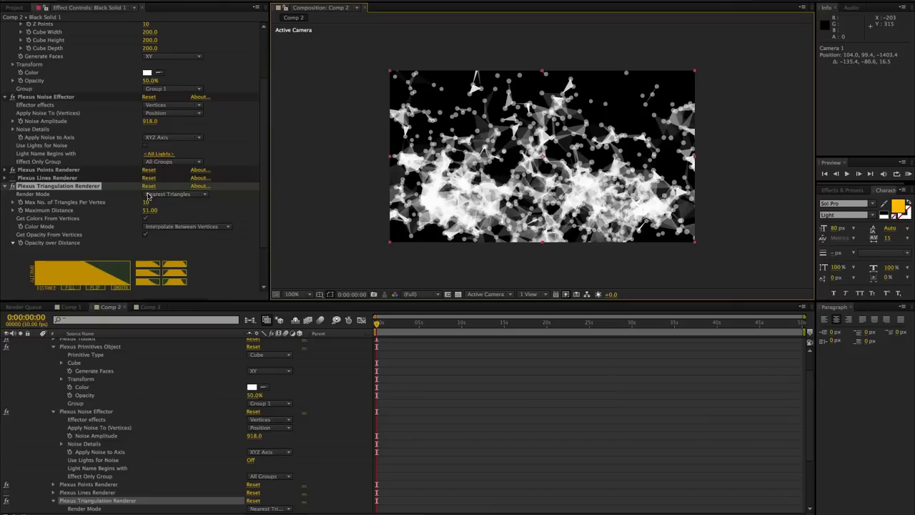
click(171, 194)
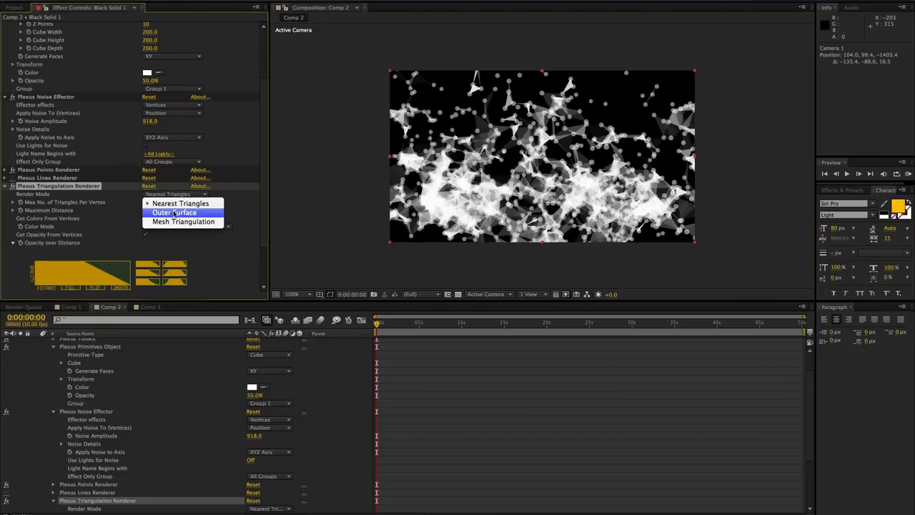
click(248, 213)
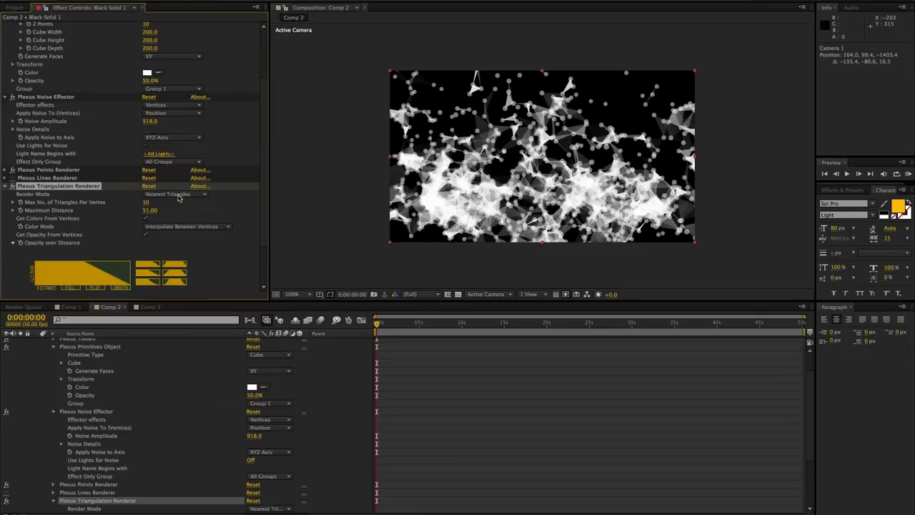
click(178, 196)
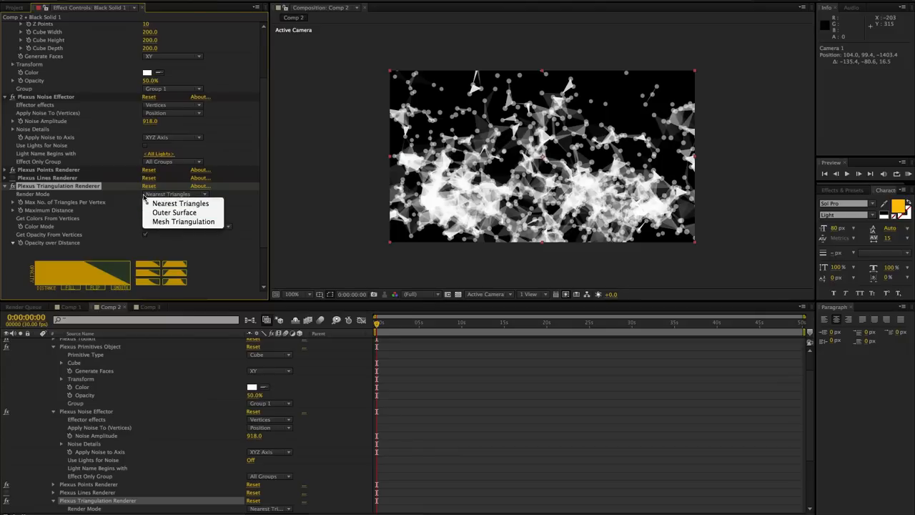
click(119, 197)
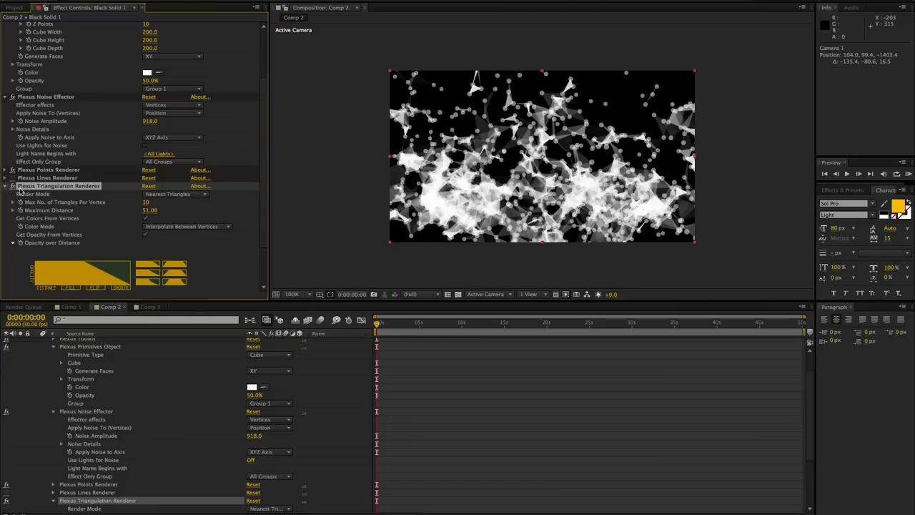
- Try a rising Opacity over Distance curve on the Triangulation Renderer, and restore the flat-then-falling preset
scroll(261, 192, down, 3)
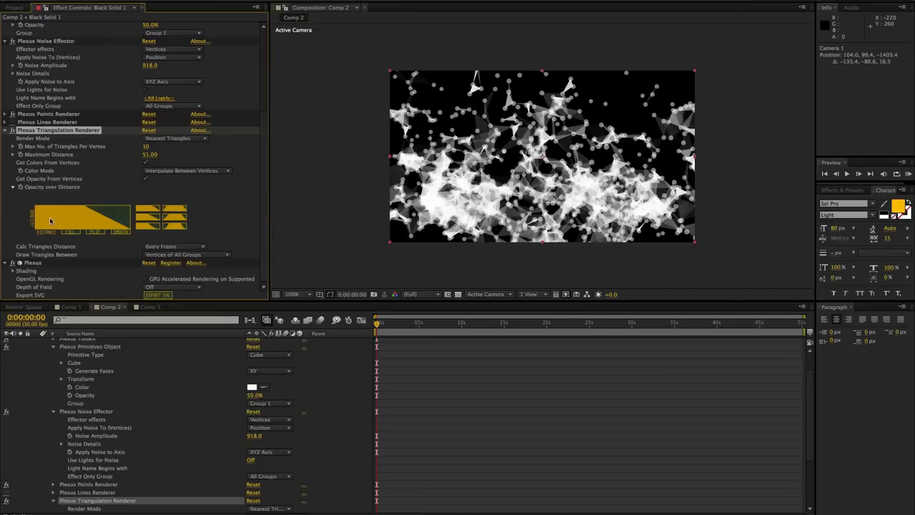
mouse_move(34, 231)
mouse_down()
mouse_move(75, 213)
mouse_move(143, 205)
mouse_up()
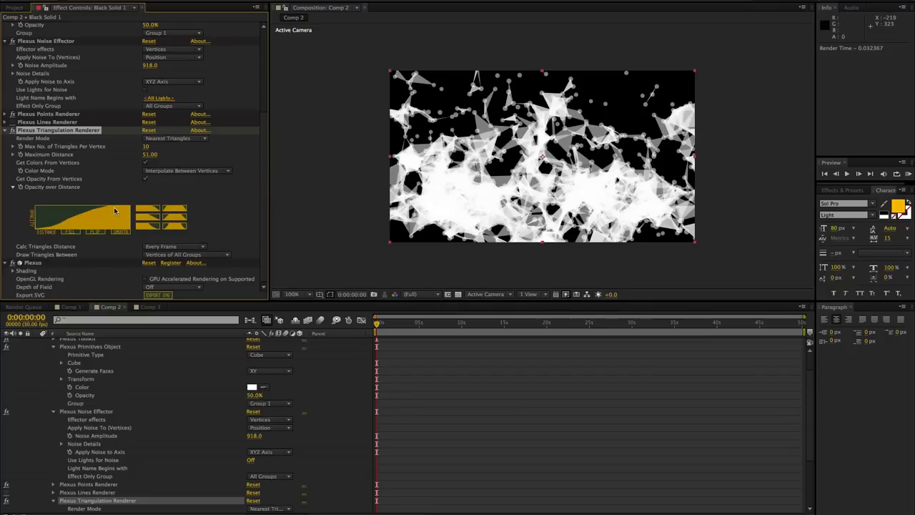
click(152, 223)
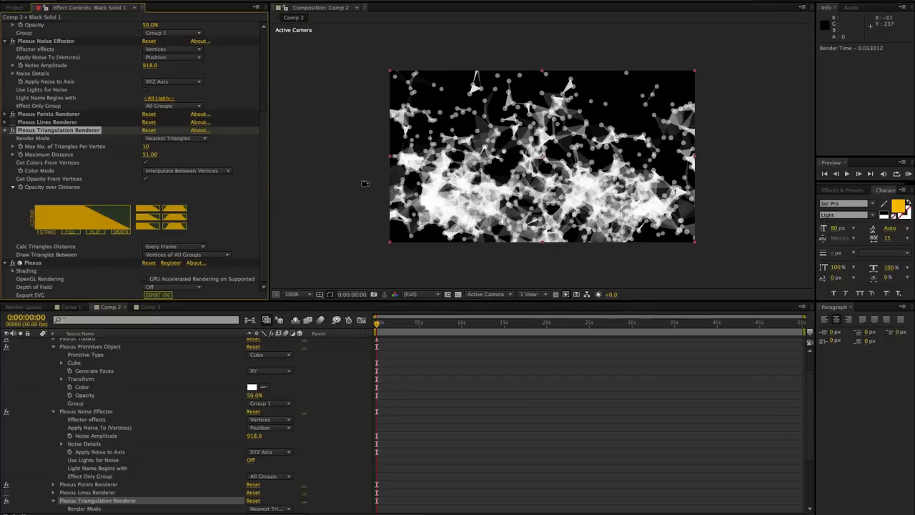